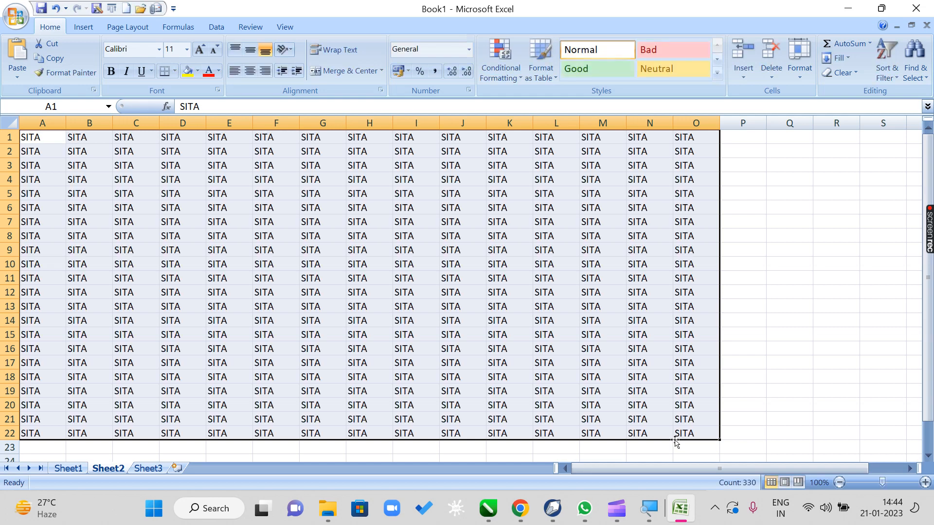
# Step: Fill the range A1:N23 on Sheet3 with the same sample first name in one entry
pyautogui.click(147, 468)
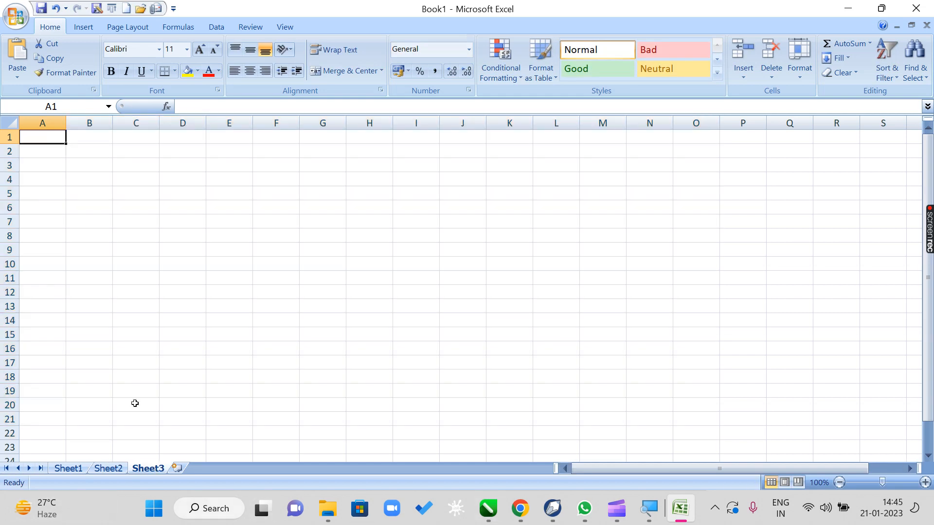
pyautogui.moveTo(36, 139); pyautogui.dragTo(650, 443)
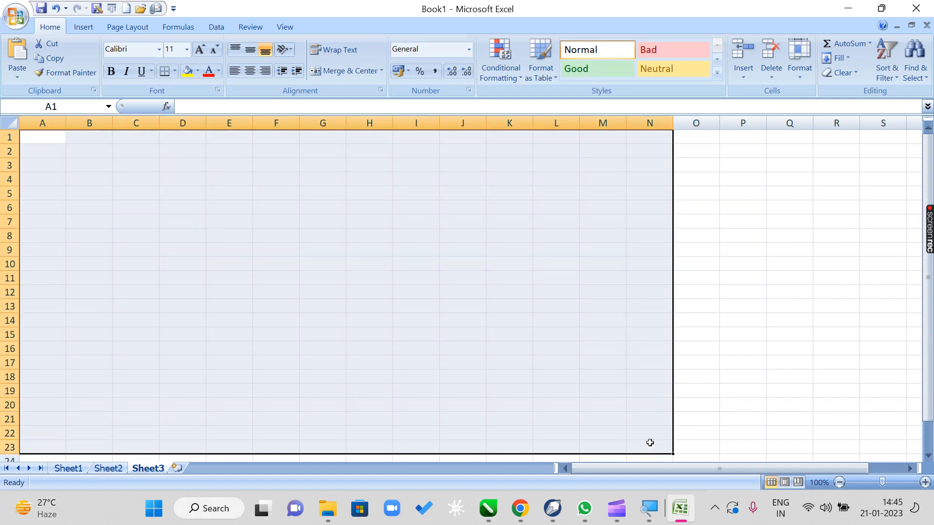
pyautogui.write('LAXMAN')
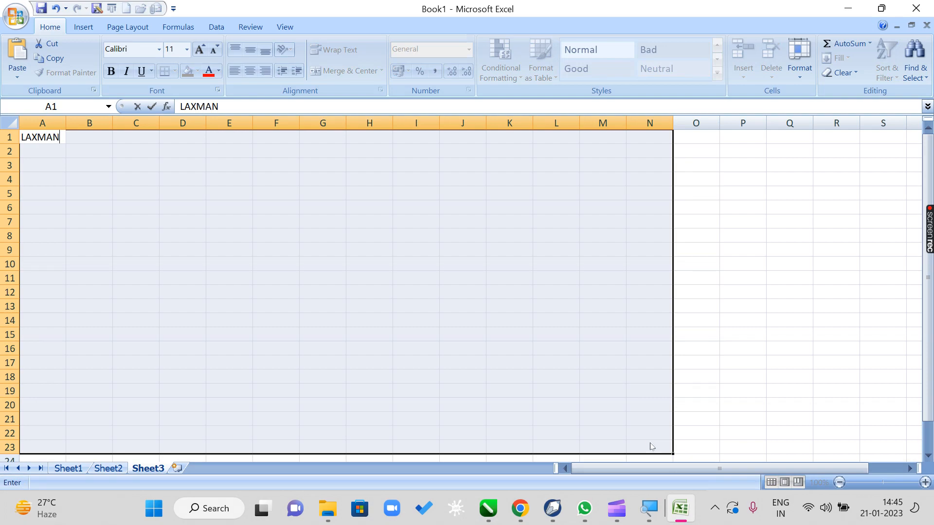
pyautogui.hotkey('ctrl', 'Return')
pyautogui.click(342, 334)
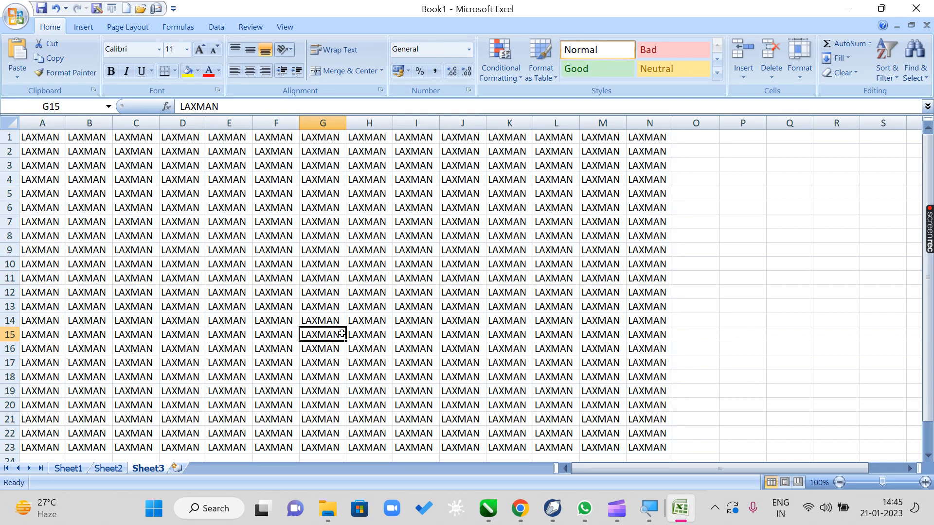
pyautogui.click(68, 469)
pyautogui.click(108, 468)
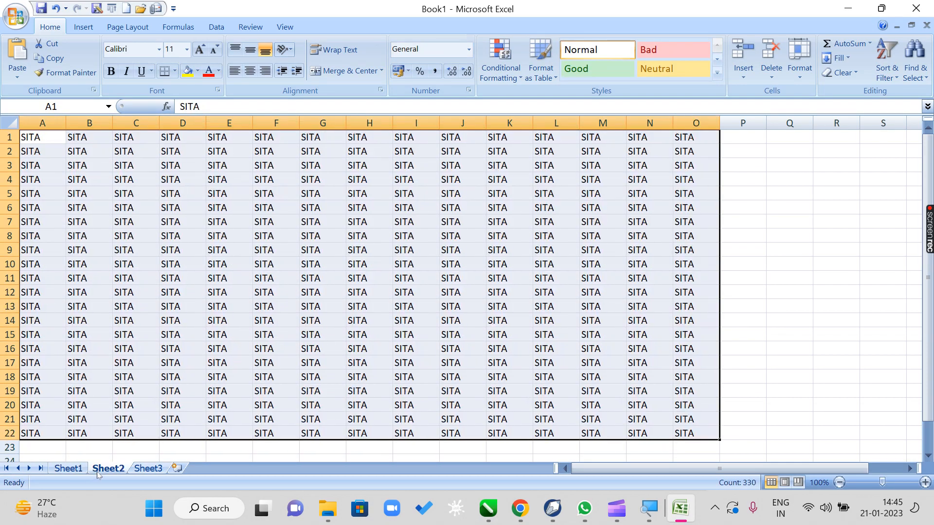
pyautogui.click(165, 469)
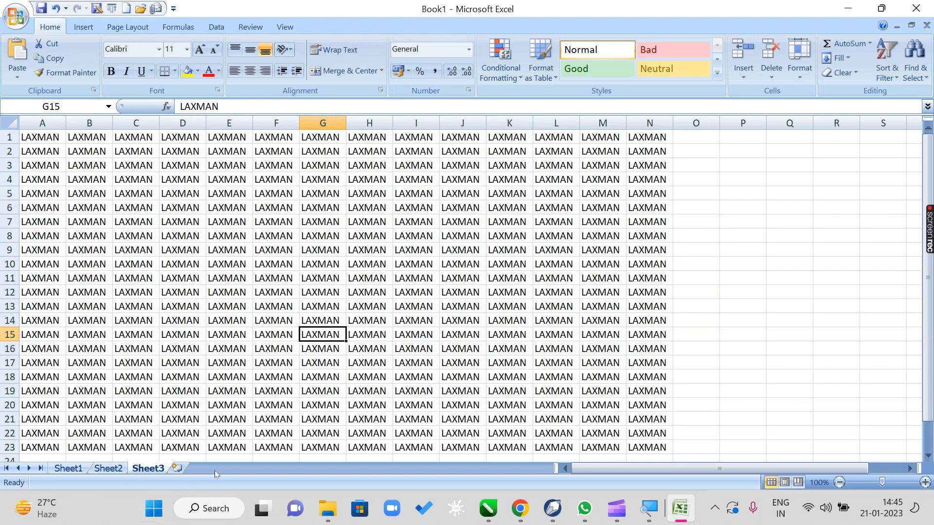
# Step: Insert a new worksheet after Sheet3 and apply all borders to the range A1:K20
pyautogui.click(184, 468)
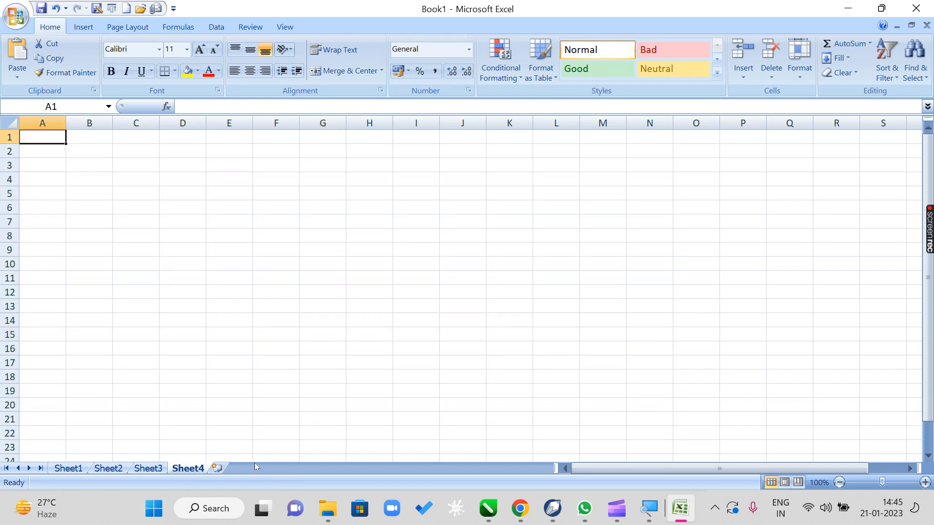
pyautogui.moveTo(50, 135)
pyautogui.mouseDown()
pyautogui.moveTo(396, 230)
pyautogui.moveTo(502, 379)
pyautogui.moveTo(496, 404)
pyautogui.mouseUp()
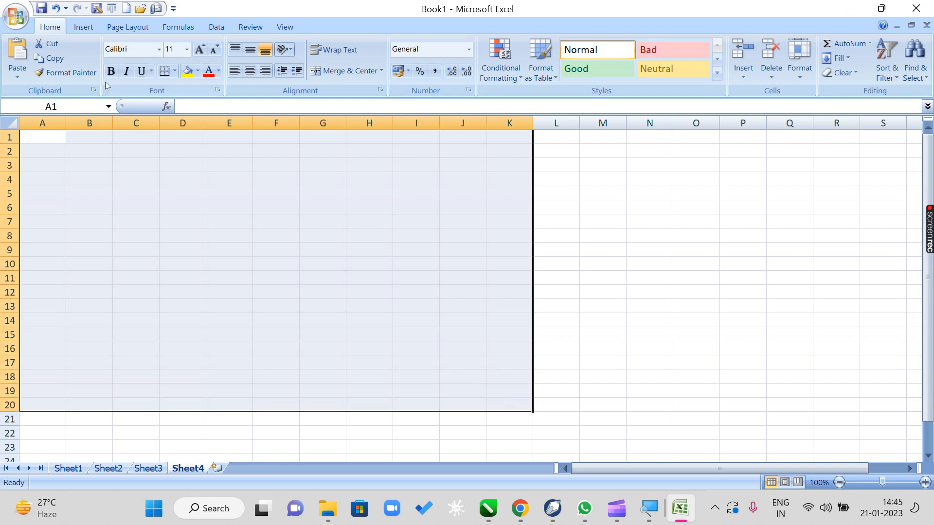
pyautogui.click(174, 71)
pyautogui.click(195, 182)
pyautogui.click(181, 235)
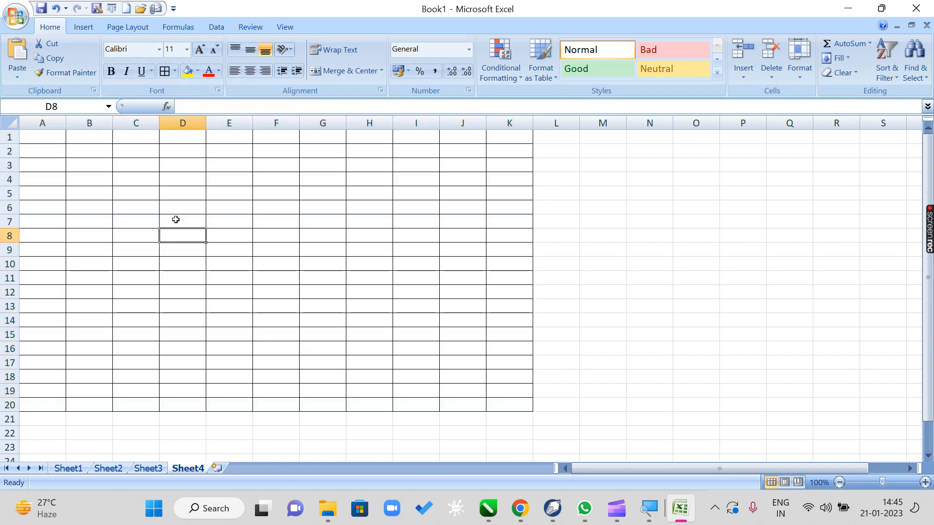
# Step: Enter the column headings SR. NO. in A1 and STUDENTS NAME in B1
pyautogui.click(45, 142)
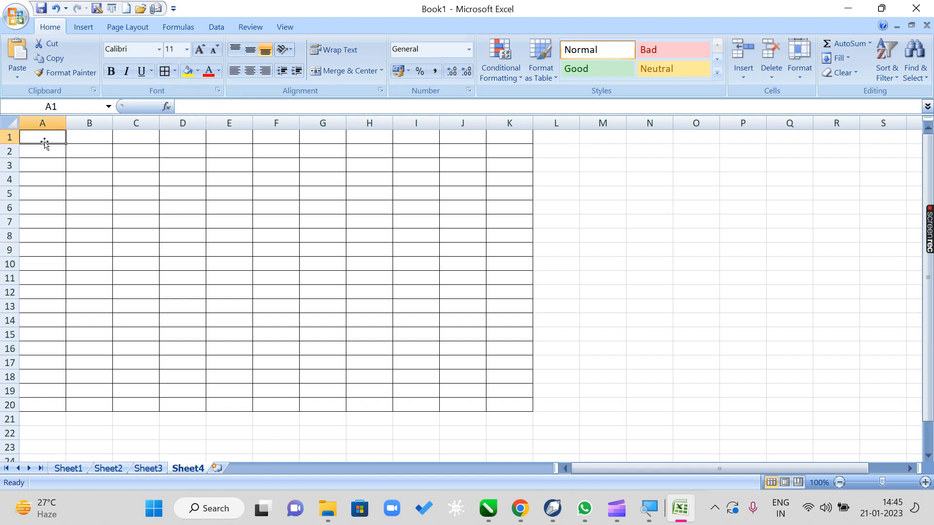
pyautogui.write('SER')
pyautogui.press('BackSpace')
pyautogui.press('BackSpace')
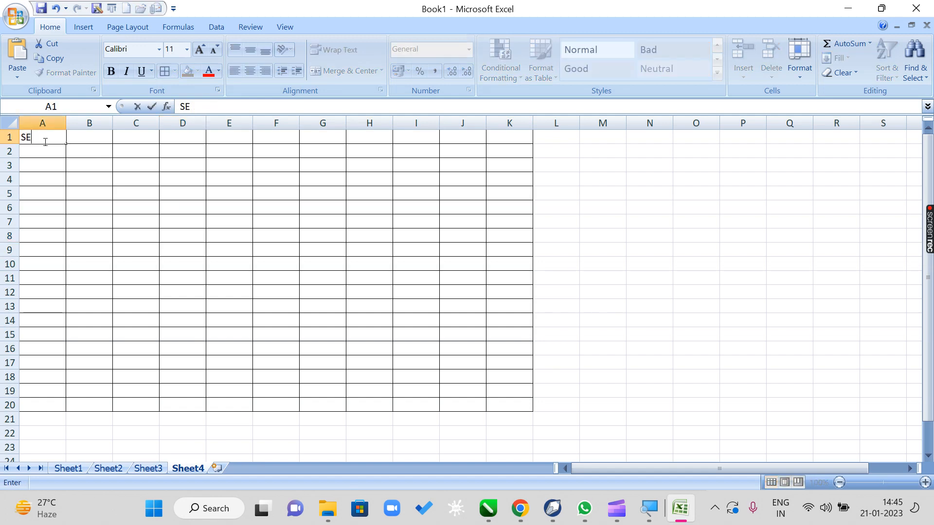
pyautogui.write('R. NO.')
pyautogui.press('Tab')
pyautogui.write('NA')
pyautogui.press('BackSpace')
pyautogui.press('BackSpace')
pyautogui.write('STU')
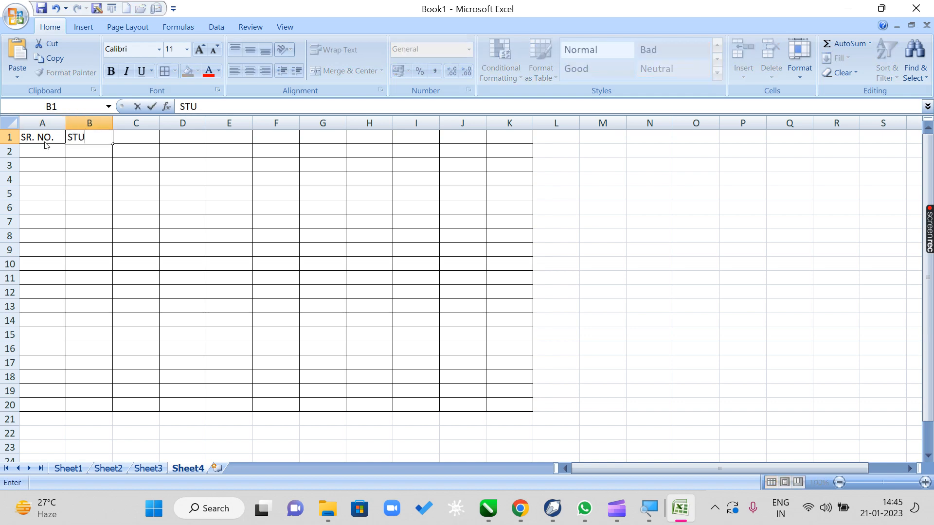
pyautogui.write('DENTS NAME')
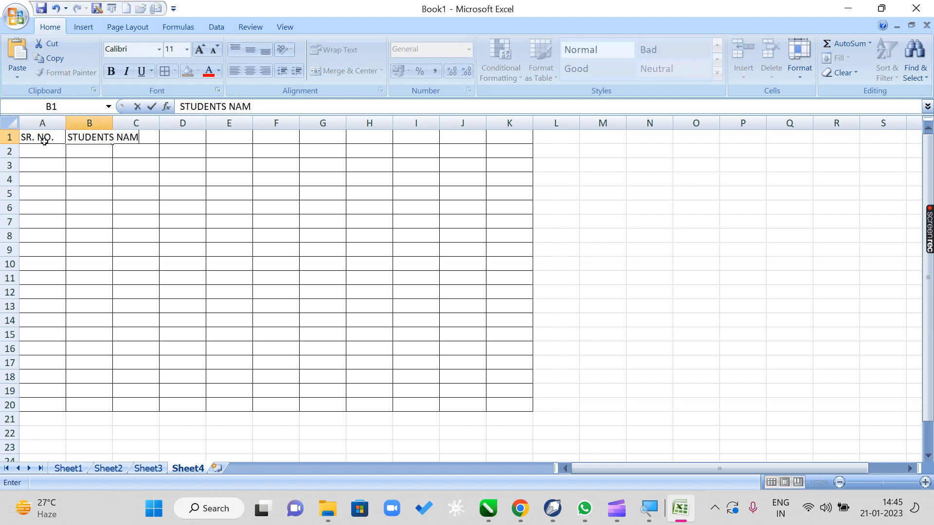
# Step: Enter the subject headings WORD, EXCEL, ACCESS and COREL in cells C1 to F1
pyautogui.press('Tab')
pyautogui.write('WORD')
pyautogui.press('Tab')
pyautogui.write('EXCEL')
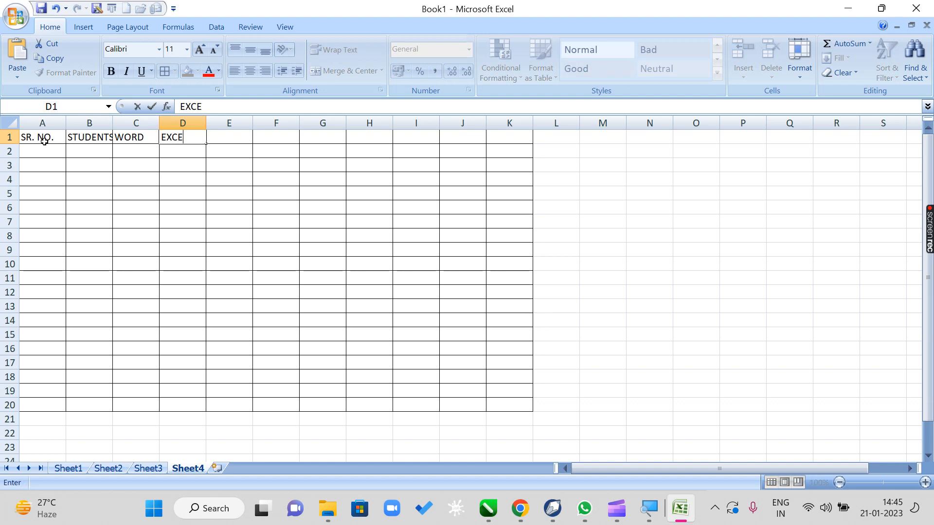
pyautogui.press('Tab')
pyautogui.write('ACCESS')
pyautogui.press('Tab')
pyautogui.write('COREL')
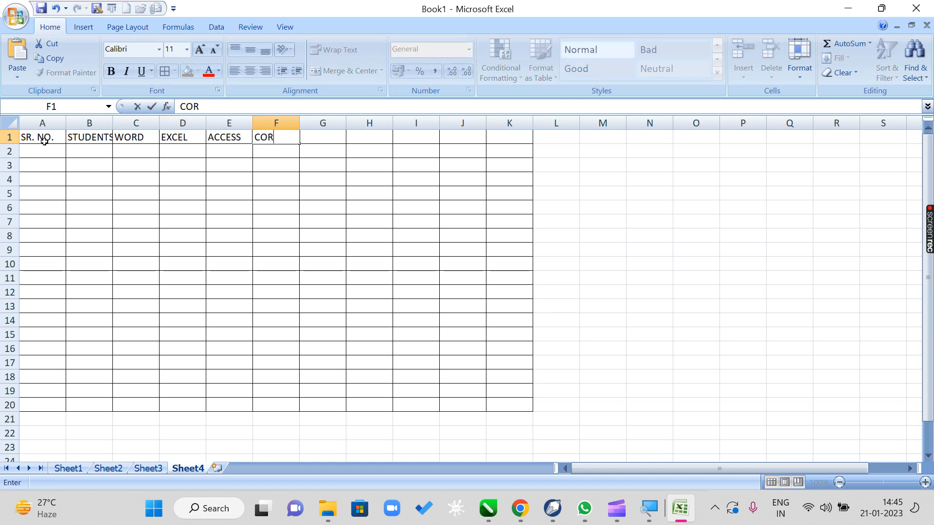
# Step: Enter the subject headings OUTLOOK, PUBLISHER and PHOTSHO in cells G1 to I1
pyautogui.press('Tab')
pyautogui.write('OUTLOOK')
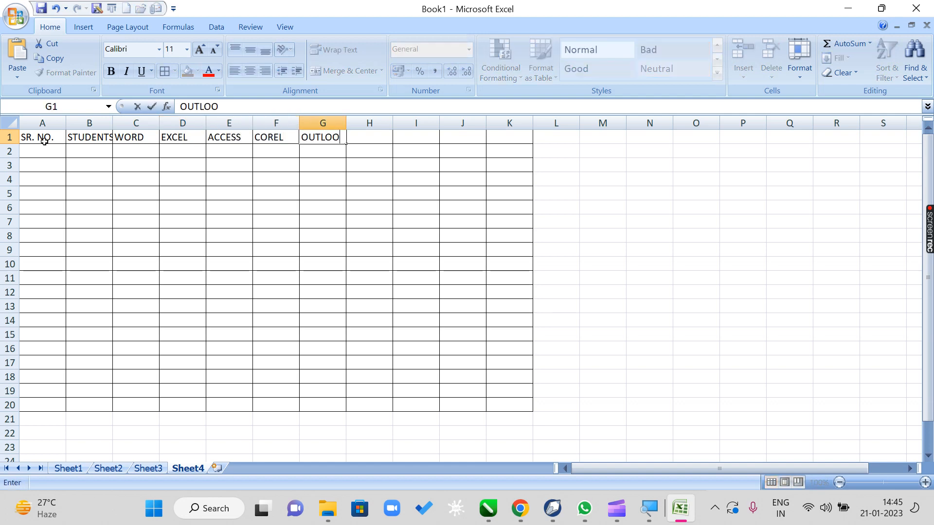
pyautogui.press('Tab')
pyautogui.write('PUBLISH')
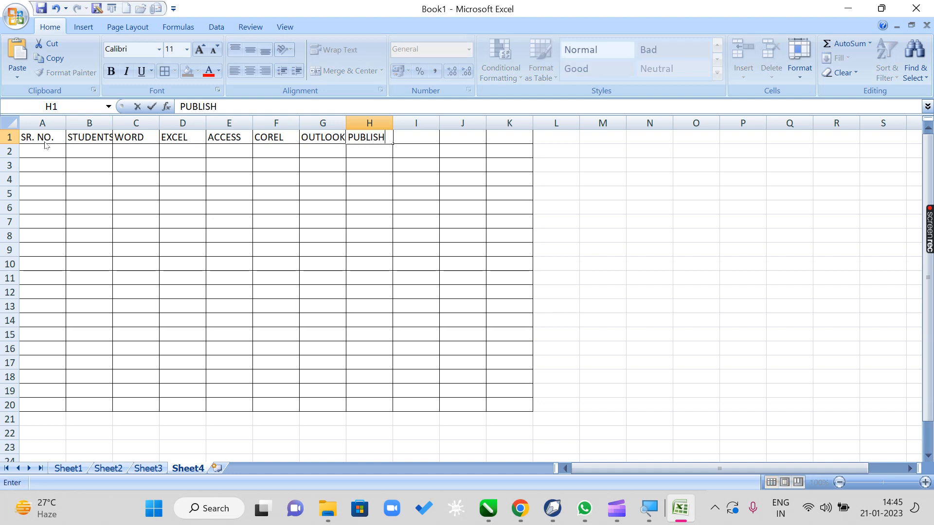
pyautogui.write('ER')
pyautogui.press('Tab')
pyautogui.write('PHOTSHO')
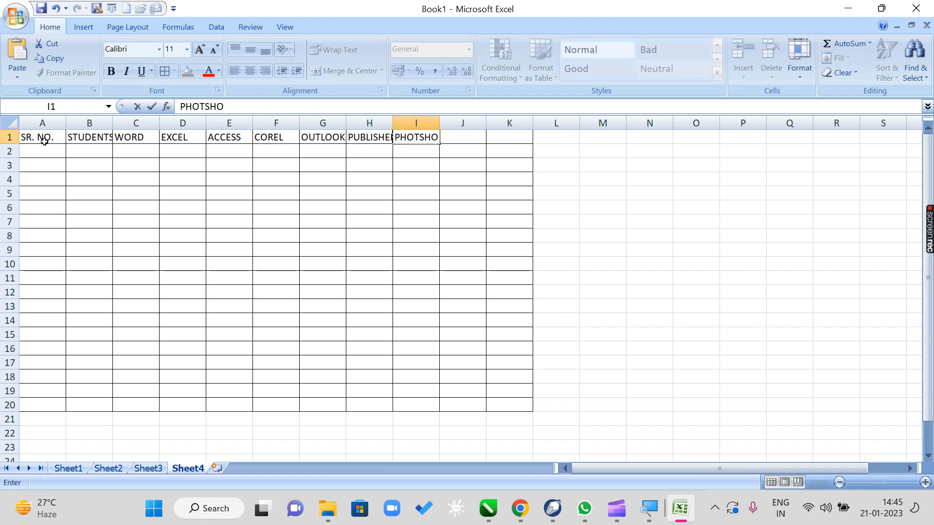
# Step: Enter the headings TOTAL in J1 and PERCENTAGE in K1
pyautogui.press('Tab')
pyautogui.write('TOTAL')
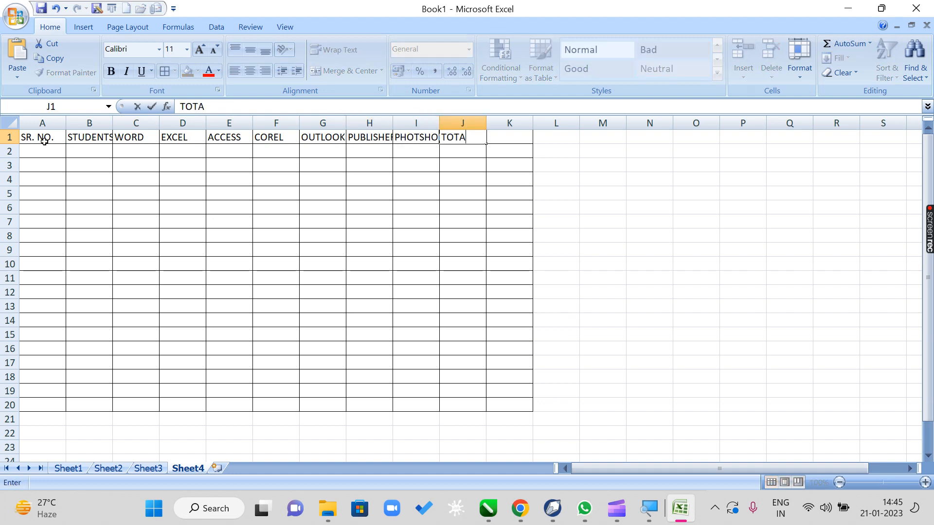
pyautogui.press('Tab')
pyautogui.write('PC')
pyautogui.press('BackSpace')
pyautogui.press('BackSpace')
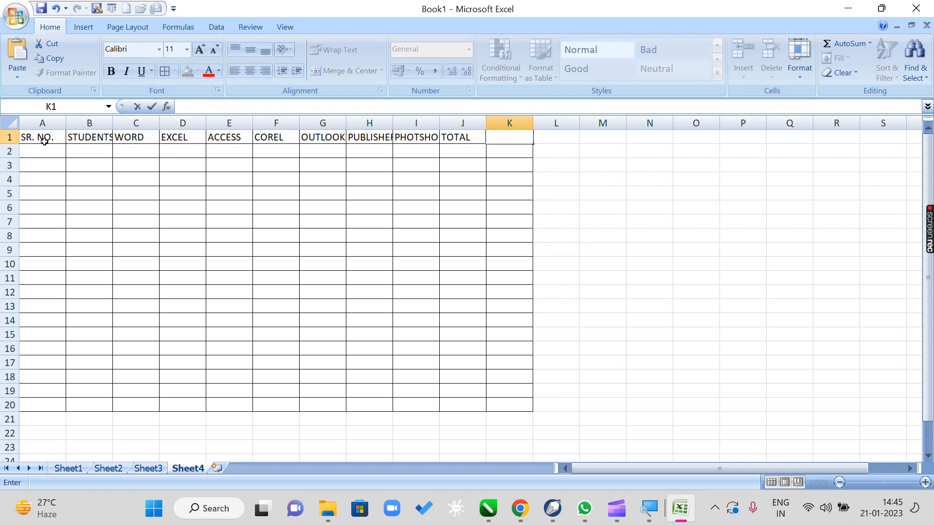
pyautogui.write('PERCENTAGE')
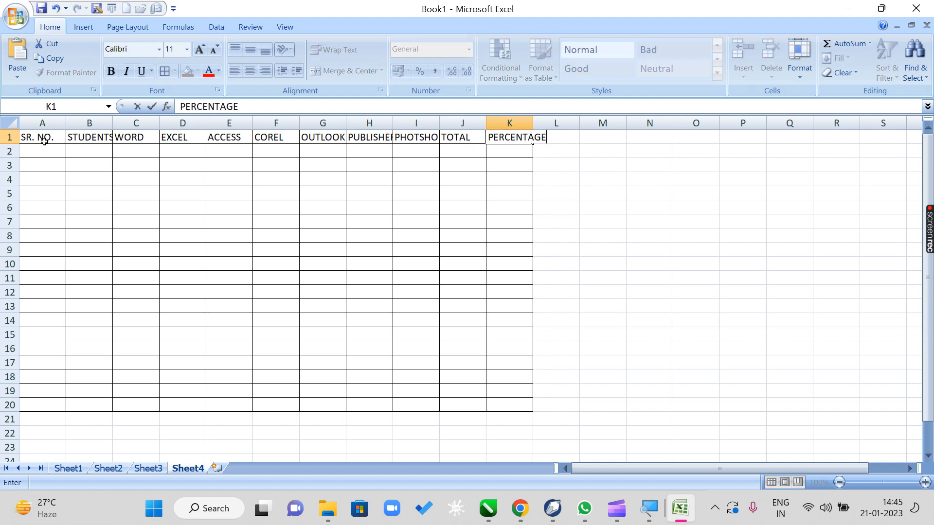
pyautogui.press('Tab')
# Step: Number the SR. NO. column from 1 to 19 in cells A2 to A20 as a filled series
pyautogui.click(39, 150)
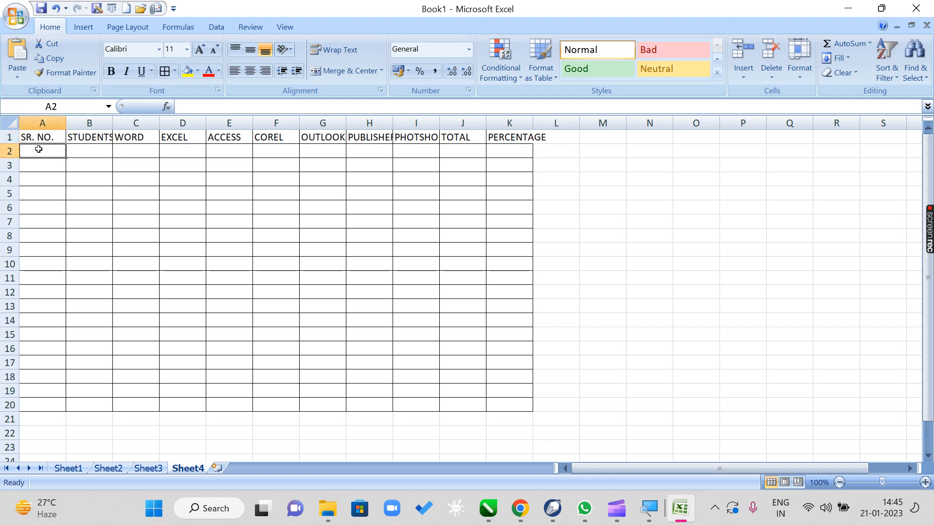
pyautogui.write('1')
pyautogui.press('Return')
pyautogui.click(46, 155)
pyautogui.moveTo(66, 157); pyautogui.dragTo(66, 409)
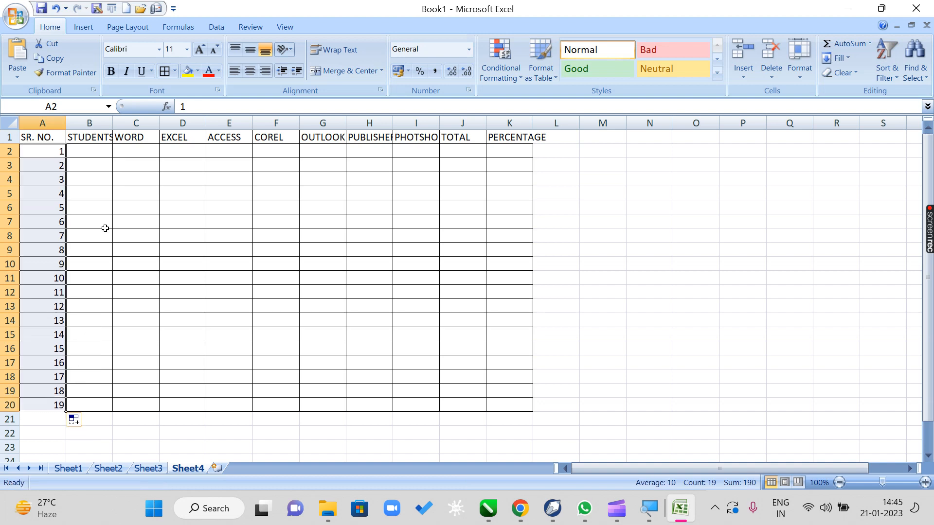
# Step: Enter the first three students' names in cells B2 to B4
pyautogui.click(97, 150)
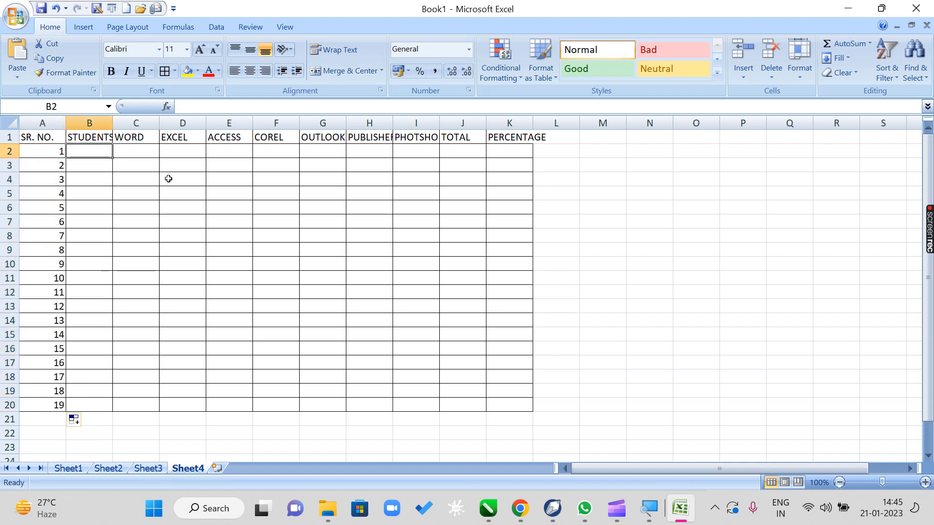
pyautogui.write('UZMA')
pyautogui.press('Return')
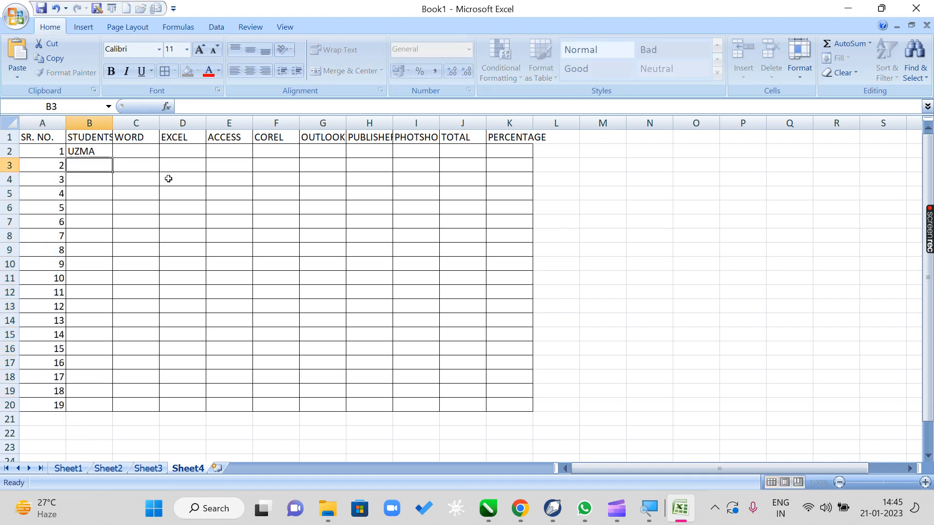
pyautogui.write('HAMZA')
pyautogui.press('Return')
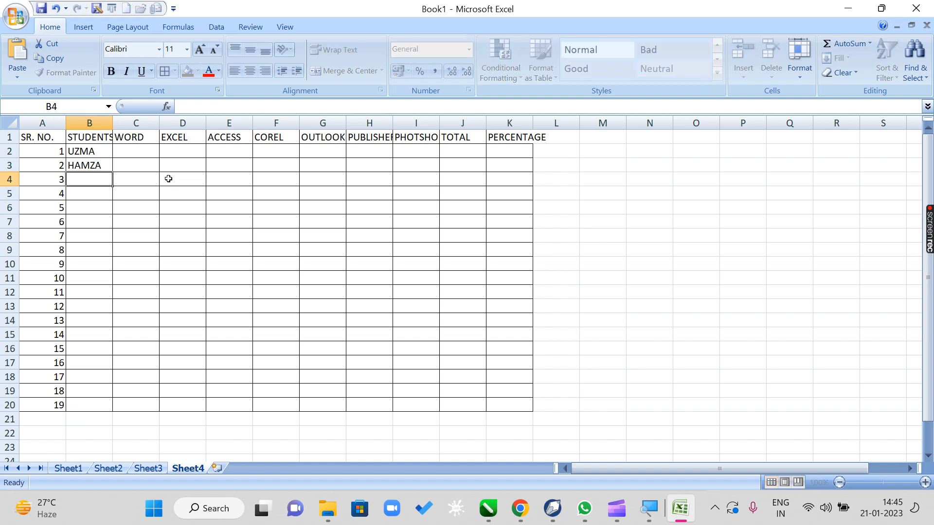
pyautogui.write('SAM')
pyautogui.press('BackSpace')
pyautogui.press('BackSpace')
pyautogui.press('BackSpace')
pyautogui.write('MASIRA')
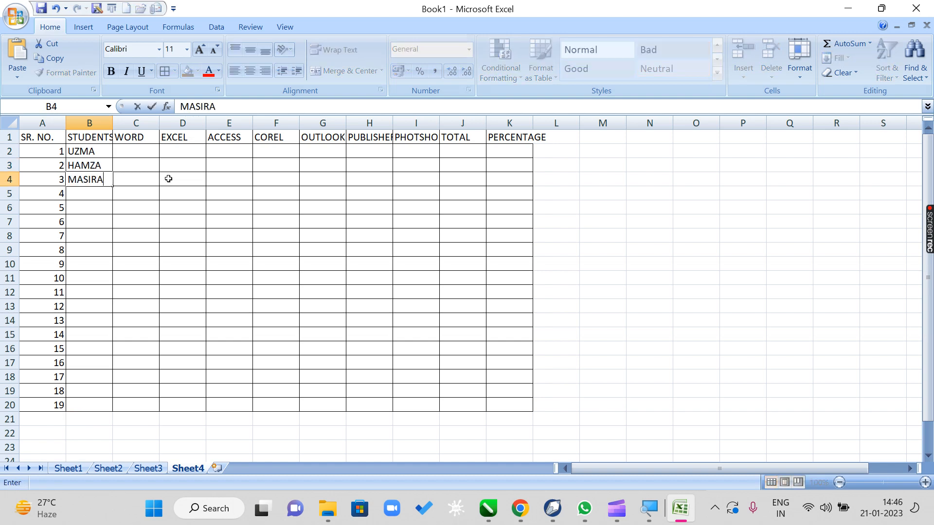
pyautogui.press('Return')
# Step: Enter three more students' names in cells B5 to B7
pyautogui.write('SURYA')
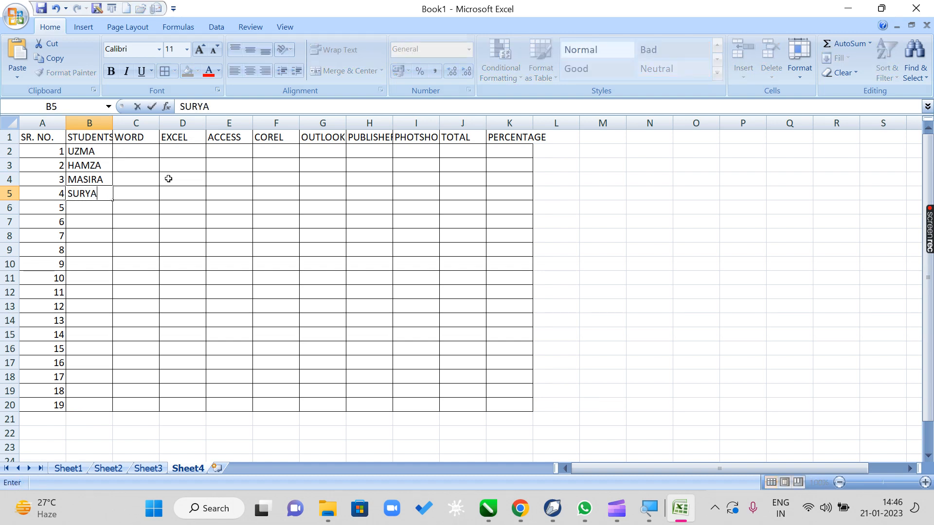
pyautogui.press('Return')
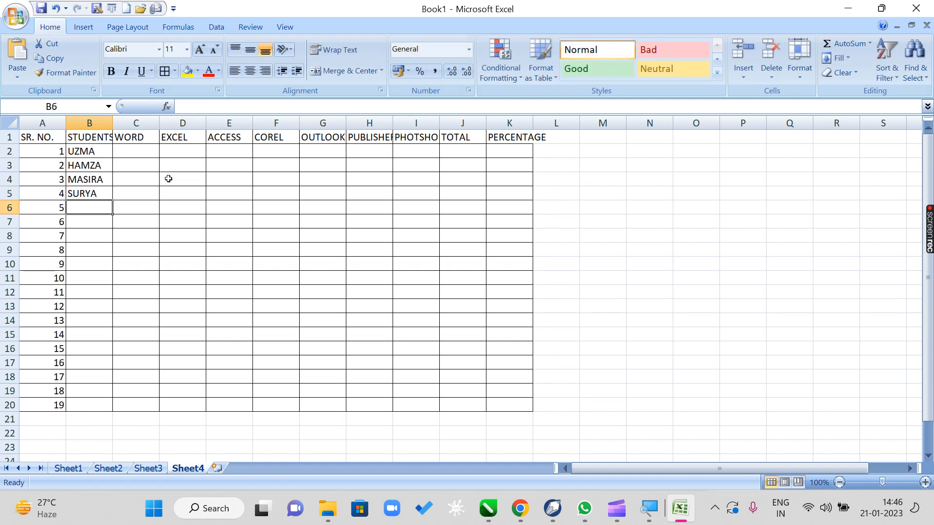
pyautogui.write('TARANG')
pyautogui.press('Return')
pyautogui.write('NAI')
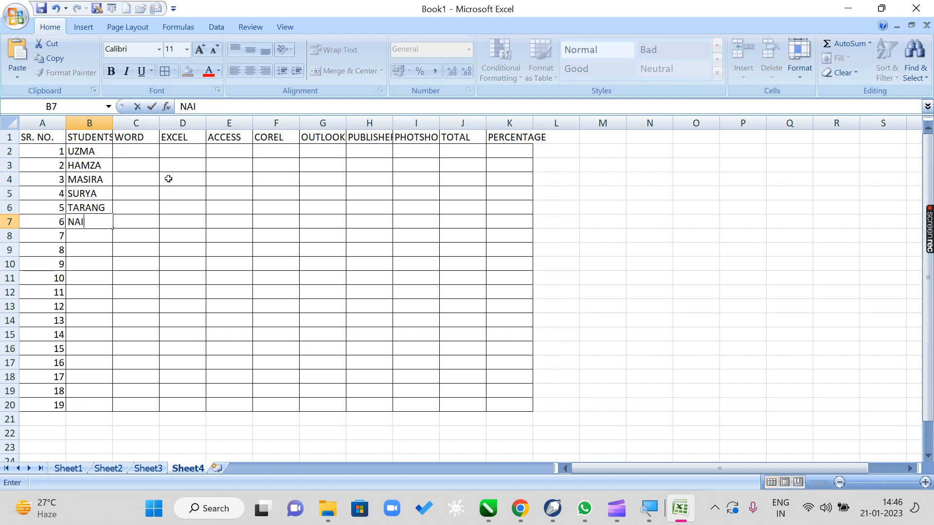
pyautogui.write('NA')
pyautogui.press('Return')
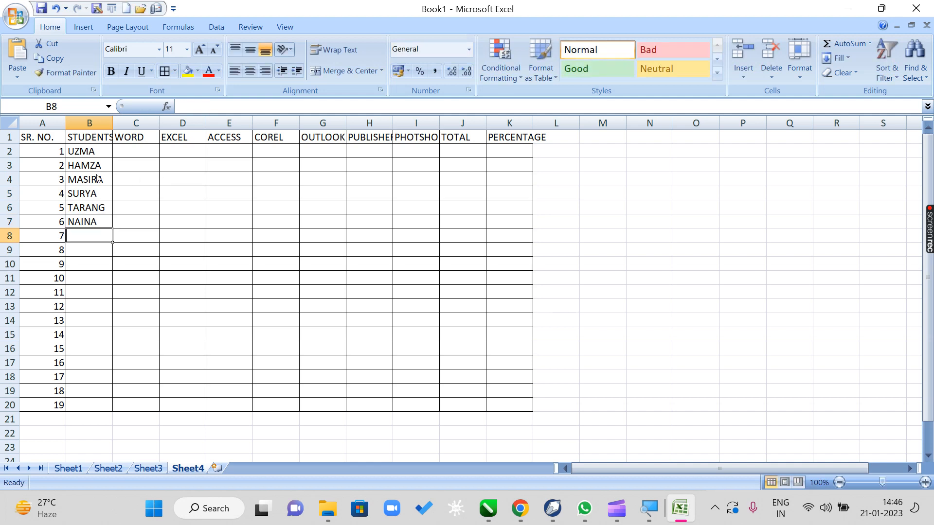
# Step: Repeat the six student names down to B20 and fill the range C2:K20 with 15
pyautogui.moveTo(87, 152); pyautogui.dragTo(116, 411)
pyautogui.moveTo(144, 151); pyautogui.dragTo(504, 401)
pyautogui.write('15')
pyautogui.hotkey('ctrl', 'Return')
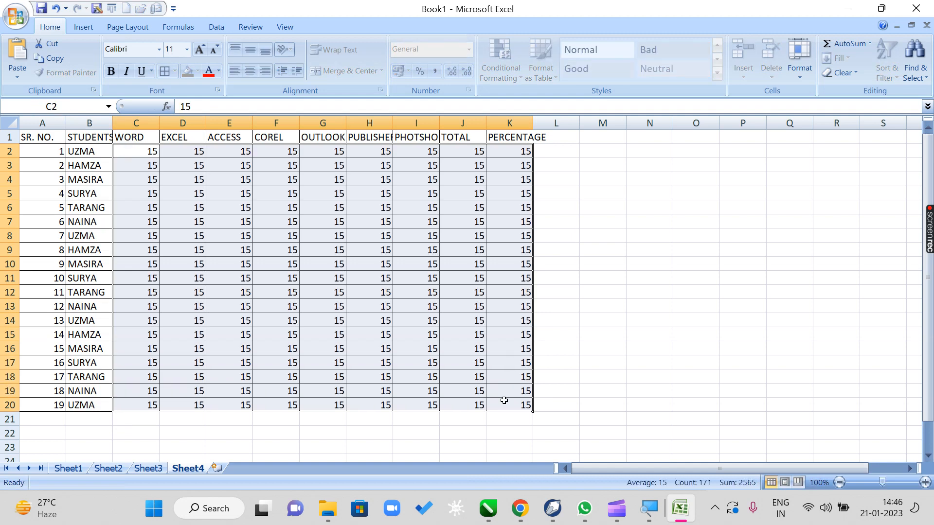
pyautogui.click(344, 311)
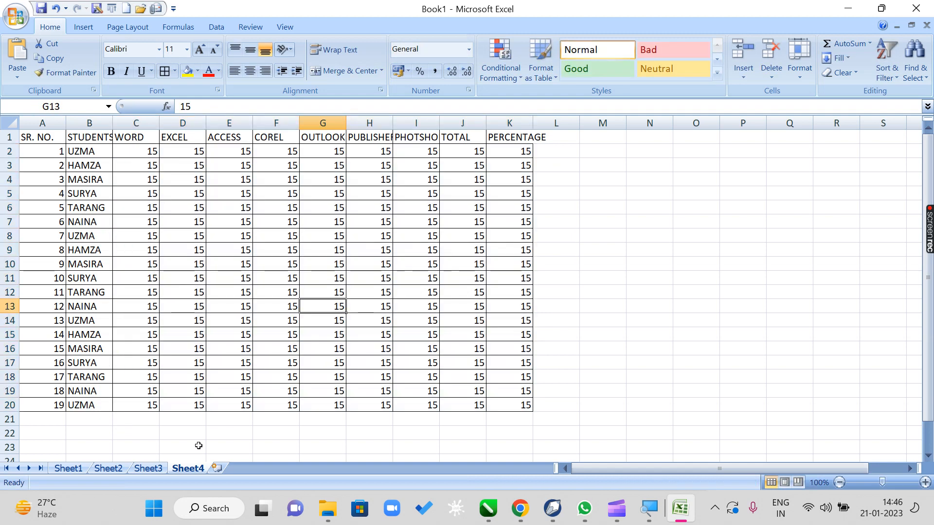
pyautogui.rightClick(193, 473)
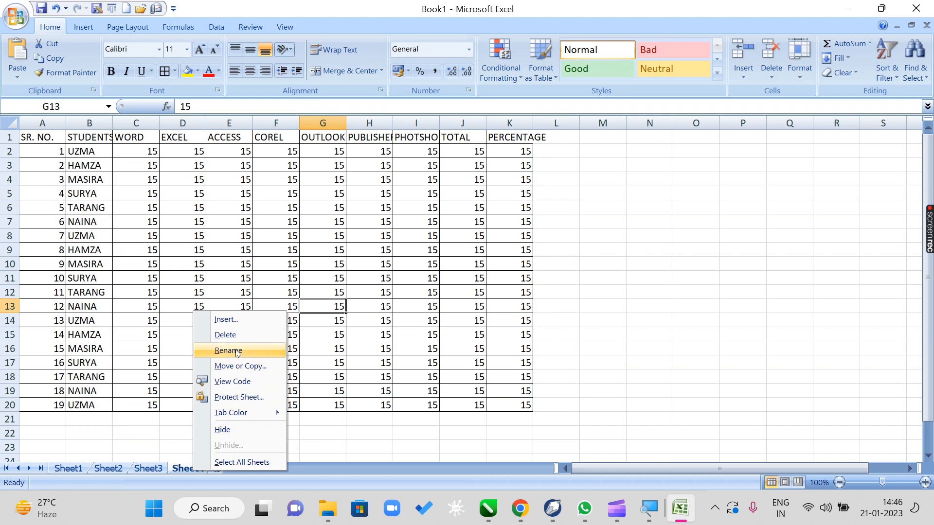
pyautogui.click(241, 367)
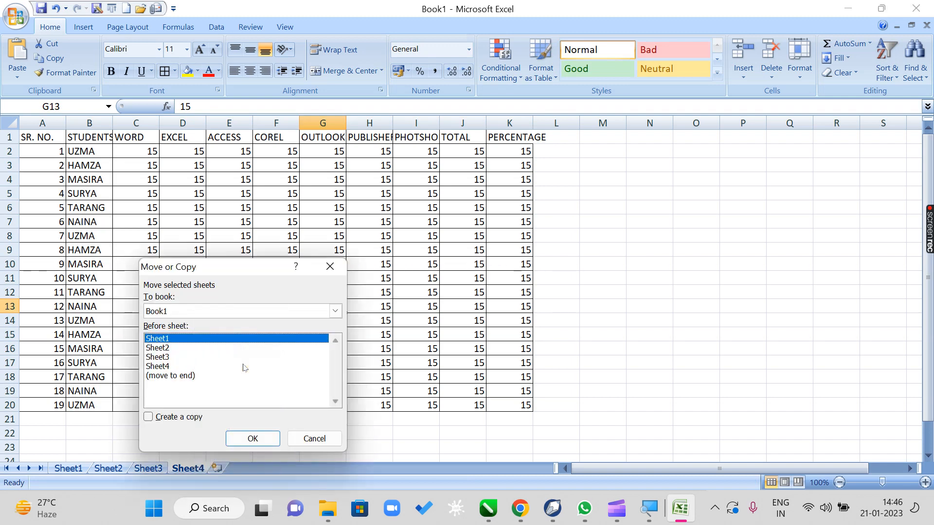
pyautogui.press('Escape')
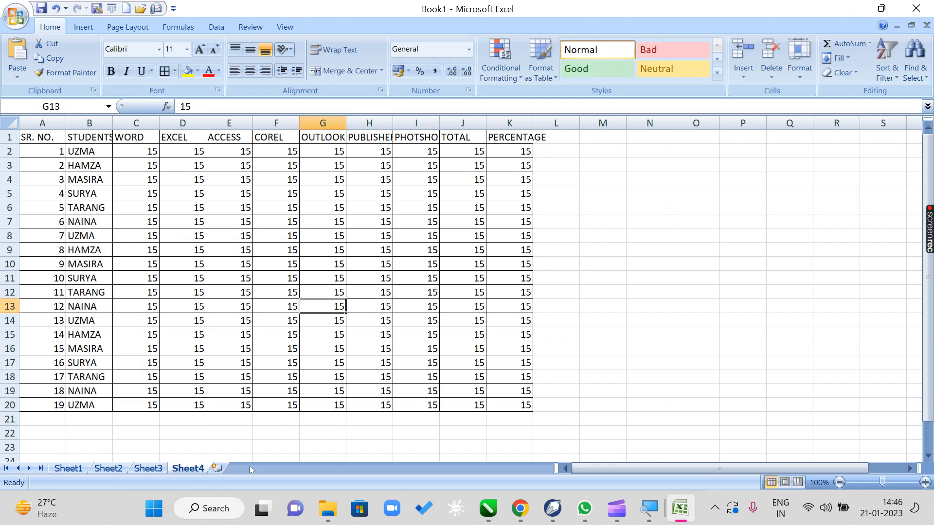
# Step: Rename Sheet4 as JUL-22
pyautogui.doubleClick(196, 468)
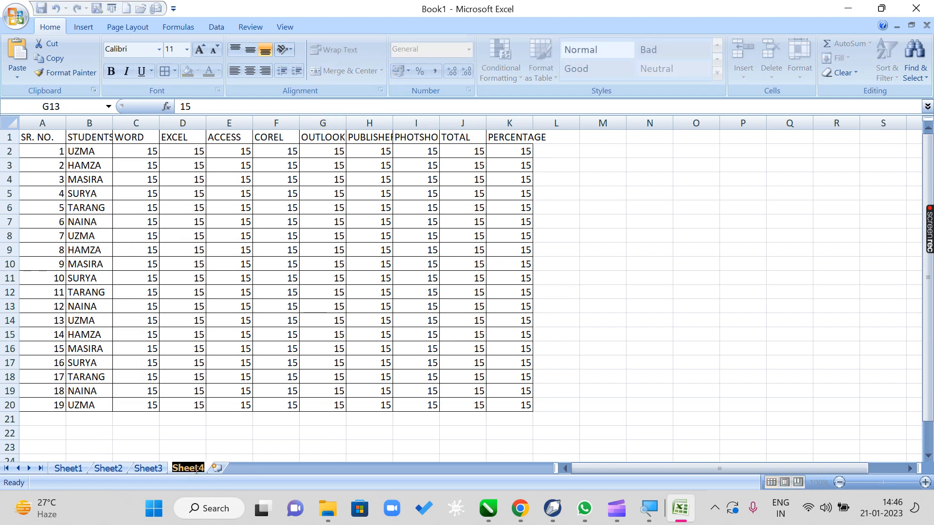
pyautogui.write('JUL')
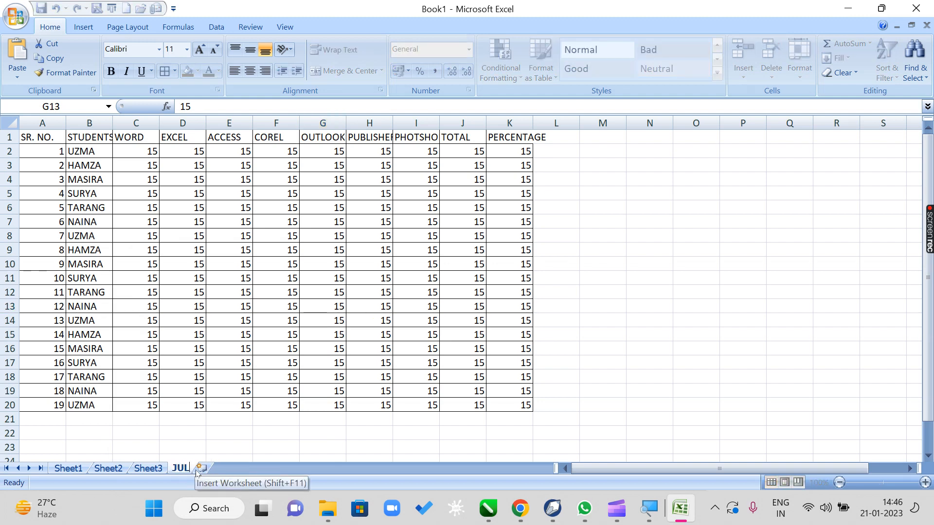
pyautogui.write('-22')
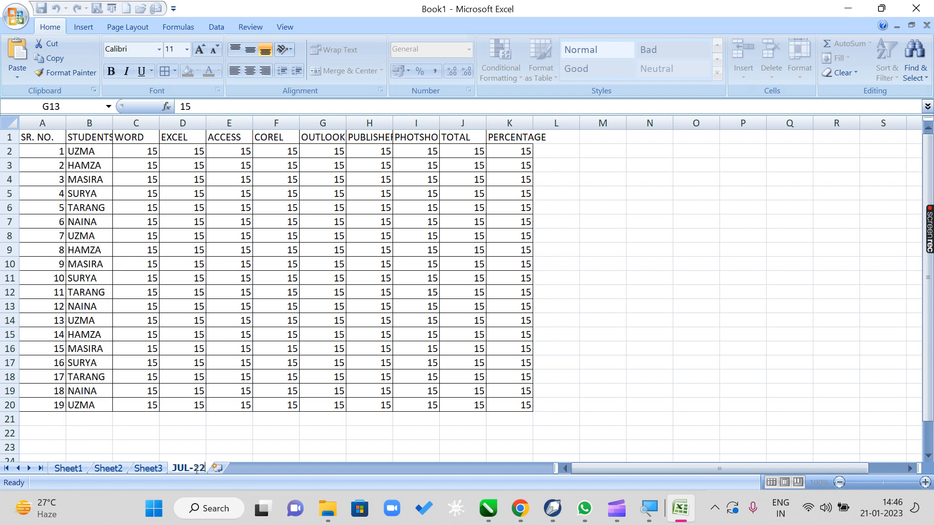
pyautogui.press('Return')
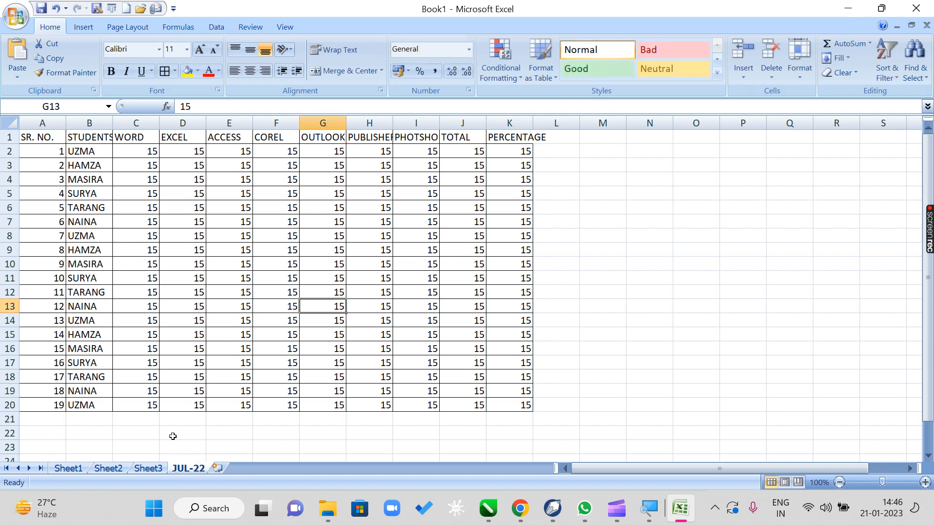
# Step: Make the header row A1:K1 bold and autofit the widths of columns B, G, H, I and K
pyautogui.click(127, 193)
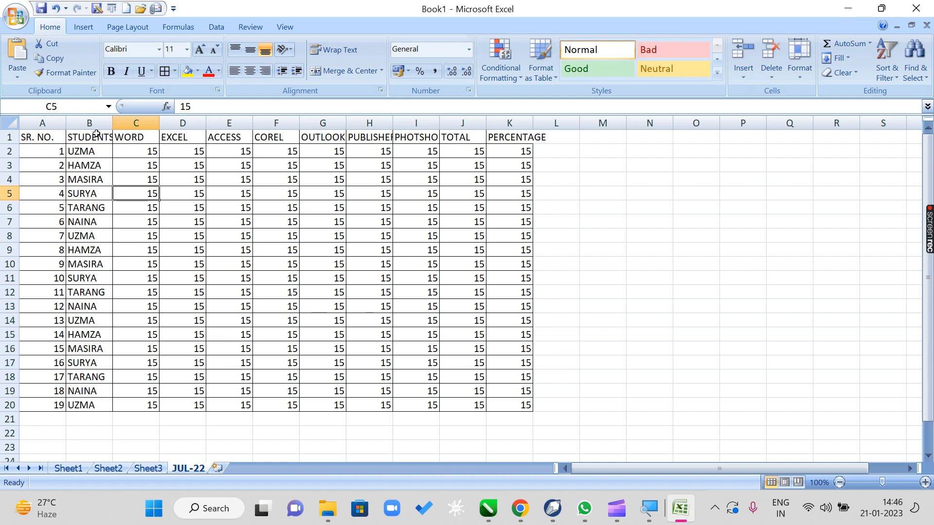
pyautogui.doubleClick(111, 123)
pyautogui.moveTo(53, 137); pyautogui.dragTo(559, 136)
pyautogui.hotkey('ctrl', 'b')
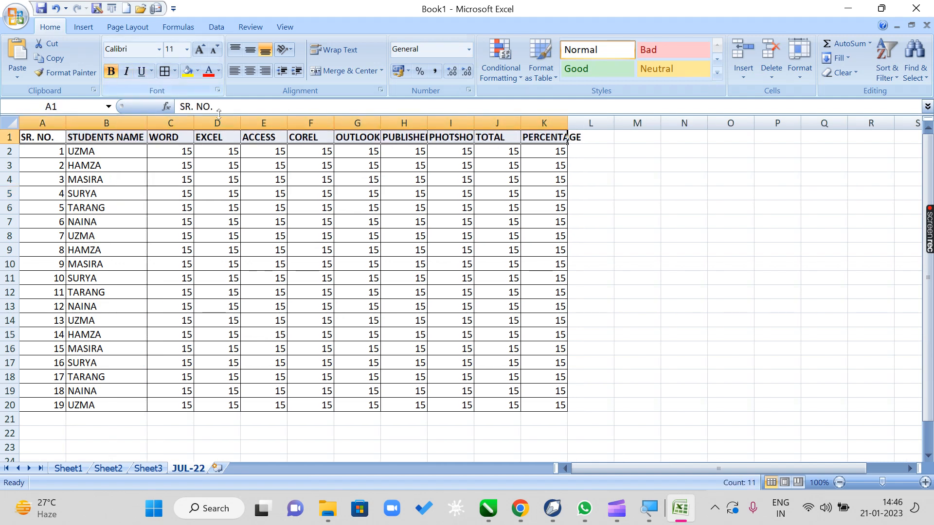
pyautogui.doubleClick(567, 123)
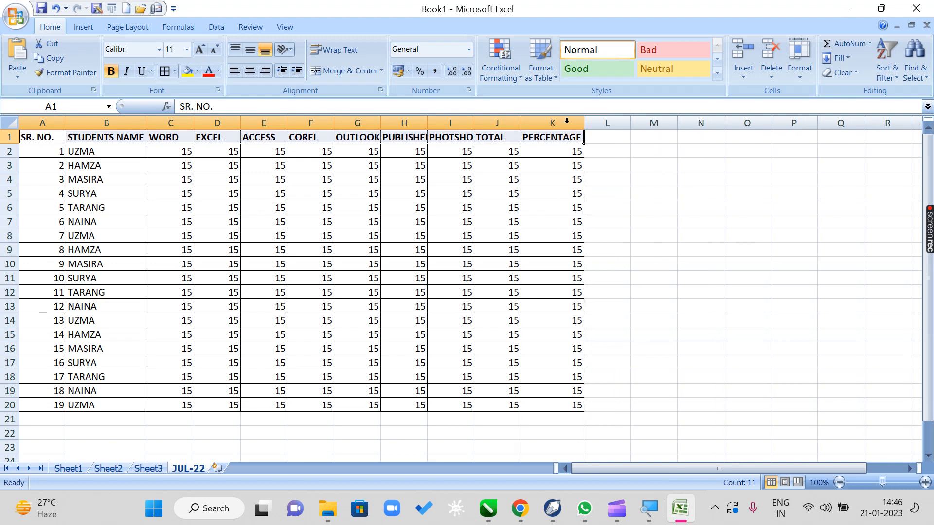
pyautogui.doubleClick(475, 124)
pyautogui.doubleClick(428, 125)
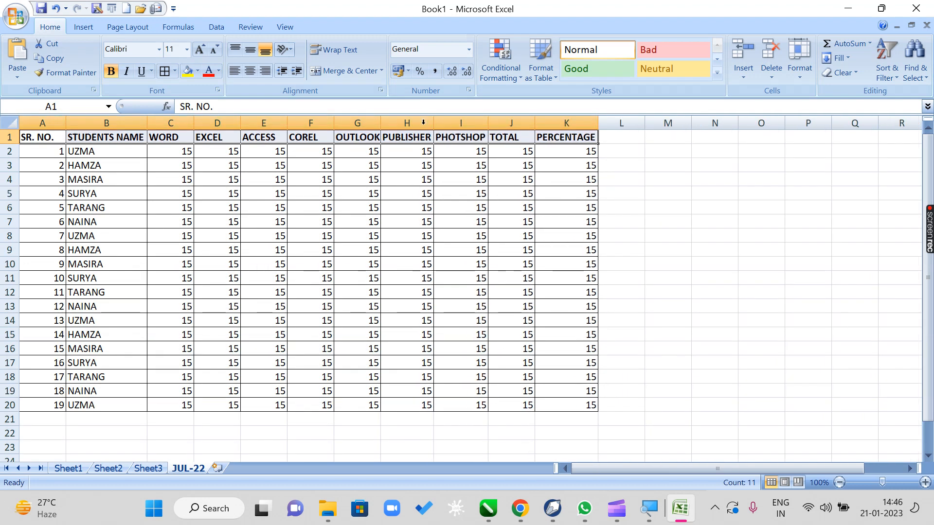
pyautogui.doubleClick(383, 125)
pyautogui.click(312, 193)
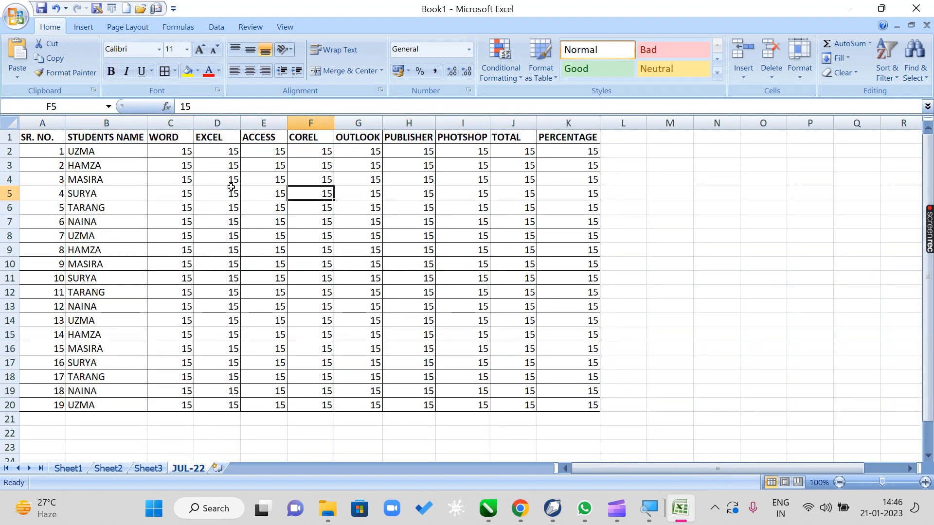
# Step: Insert a new blank worksheet after JUL-22
pyautogui.click(218, 469)
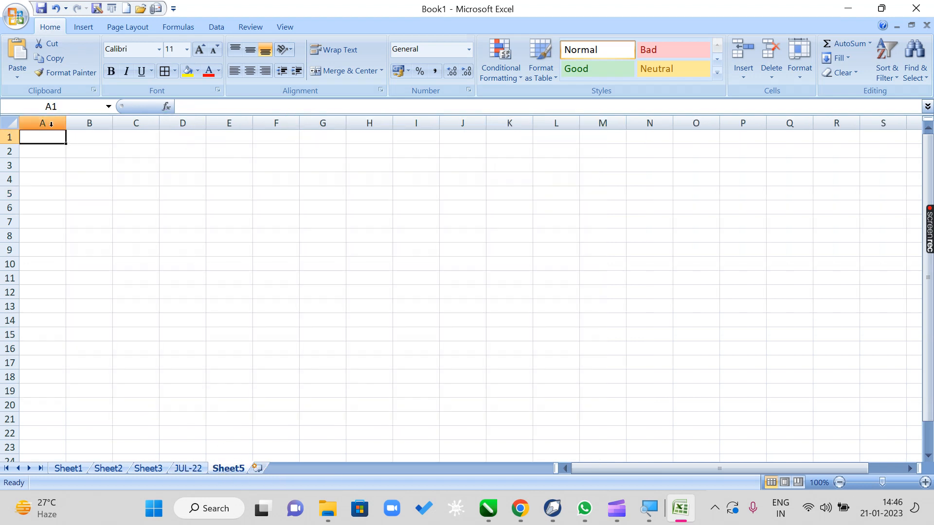
pyautogui.moveTo(46, 137); pyautogui.dragTo(451, 344)
pyautogui.click(334, 286)
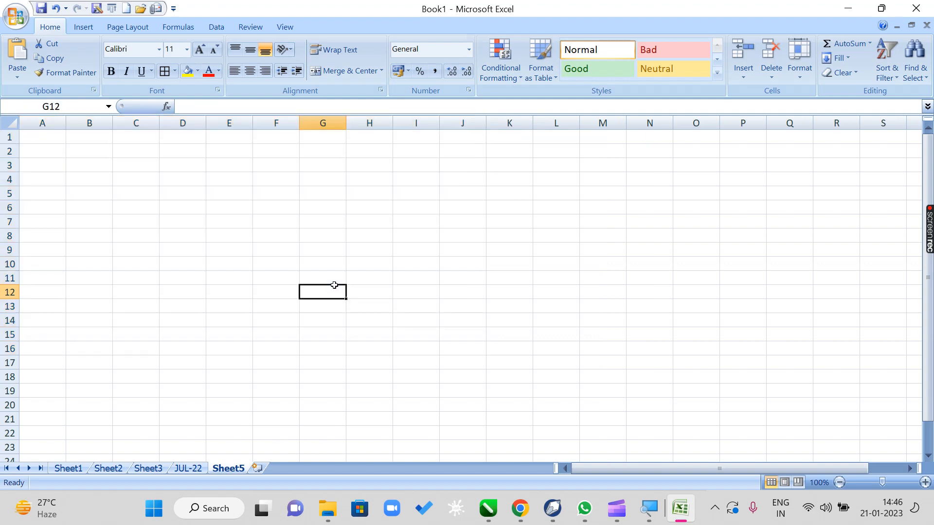
# Step: Create a copy of the JUL-22 sheet within Book1, placed before Sheet1
pyautogui.click(188, 468)
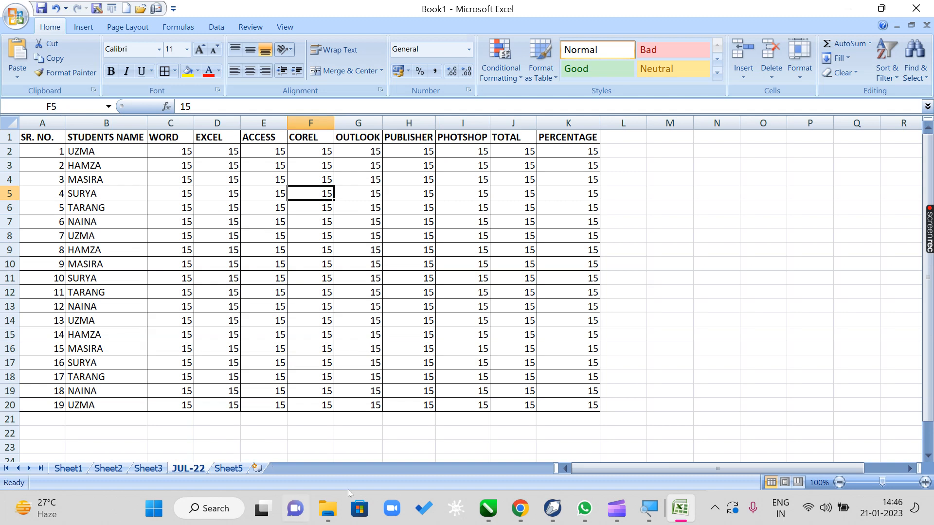
pyautogui.click(358, 433)
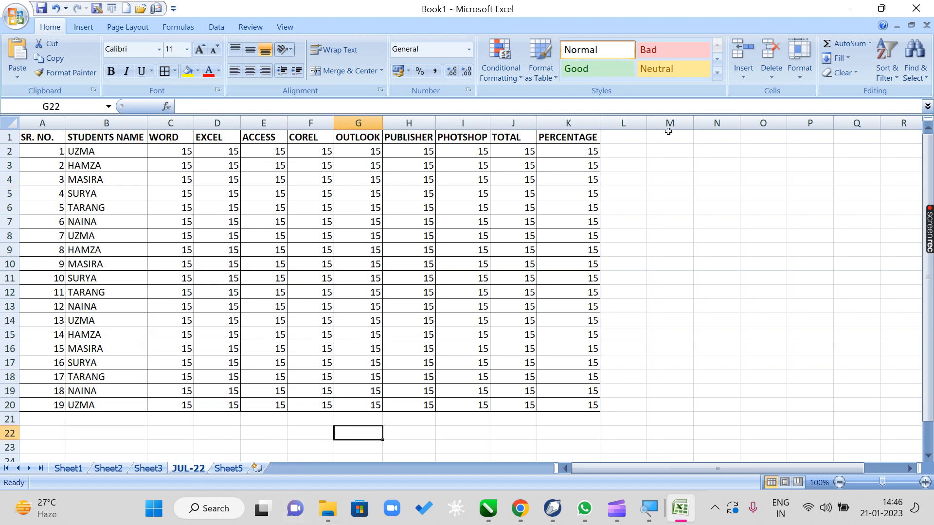
pyautogui.click(800, 61)
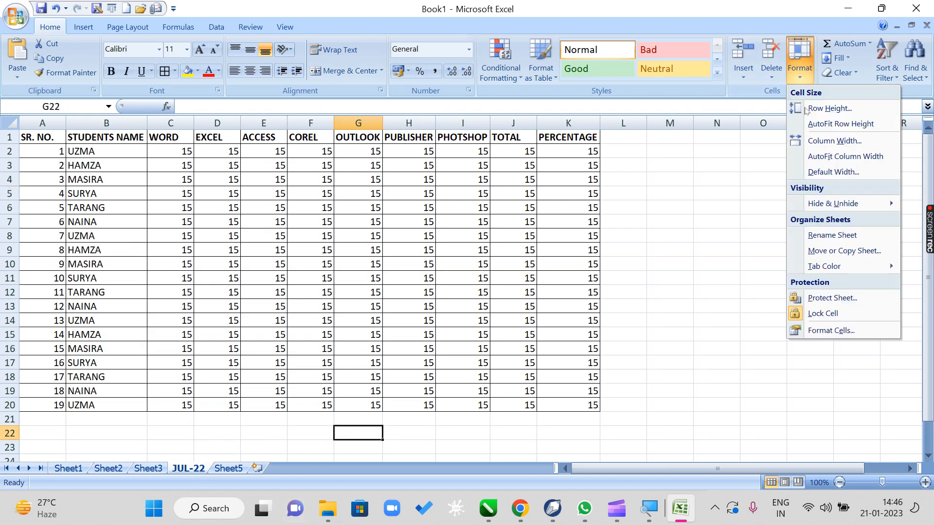
pyautogui.click(829, 252)
pyautogui.click(525, 240)
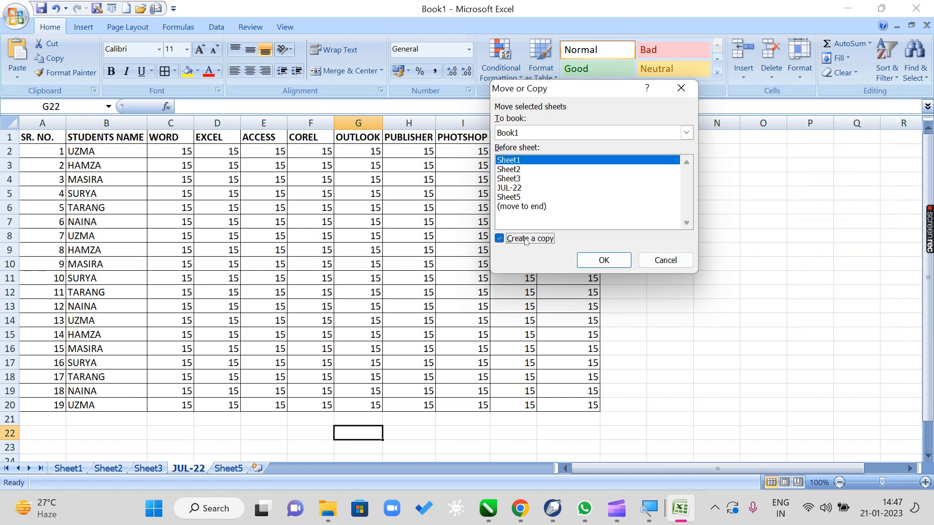
pyautogui.click(604, 260)
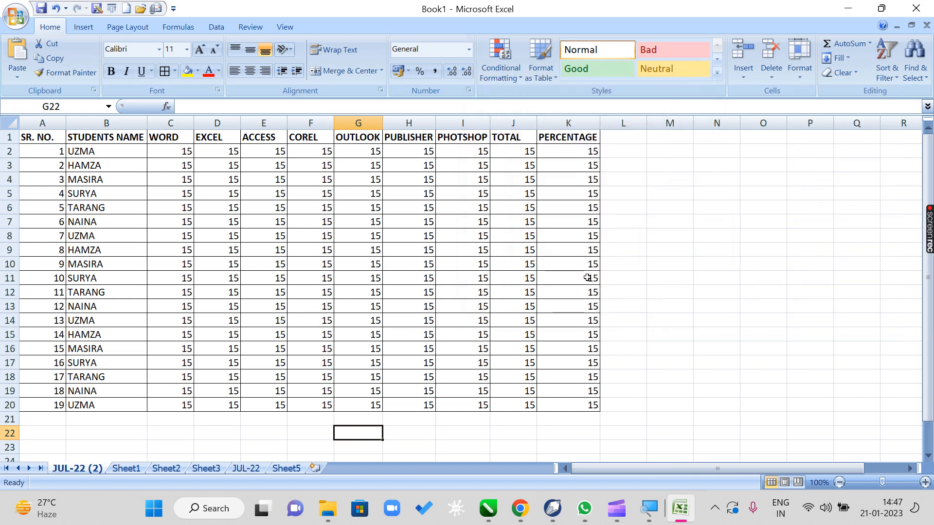
# Step: Rename the copied JUL-22 (2) sheet as AUG-22
pyautogui.rightClick(74, 469)
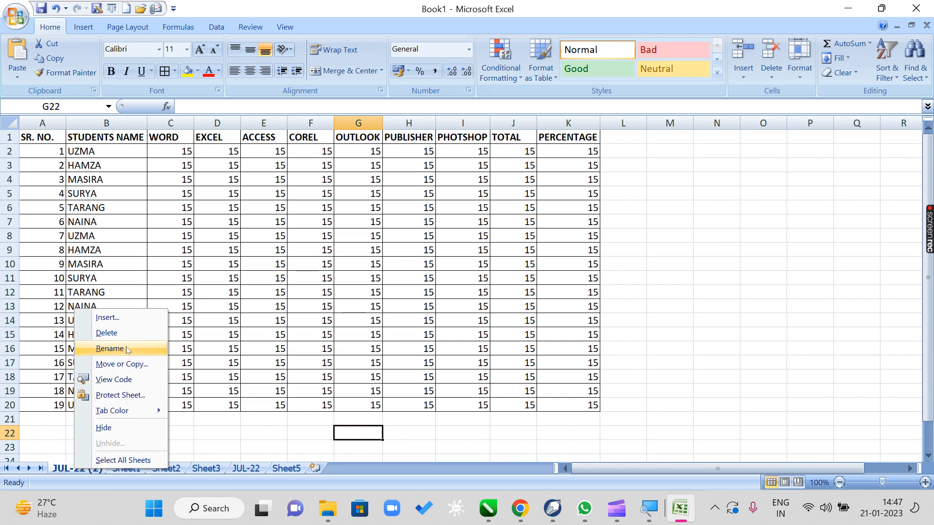
pyautogui.click(800, 68)
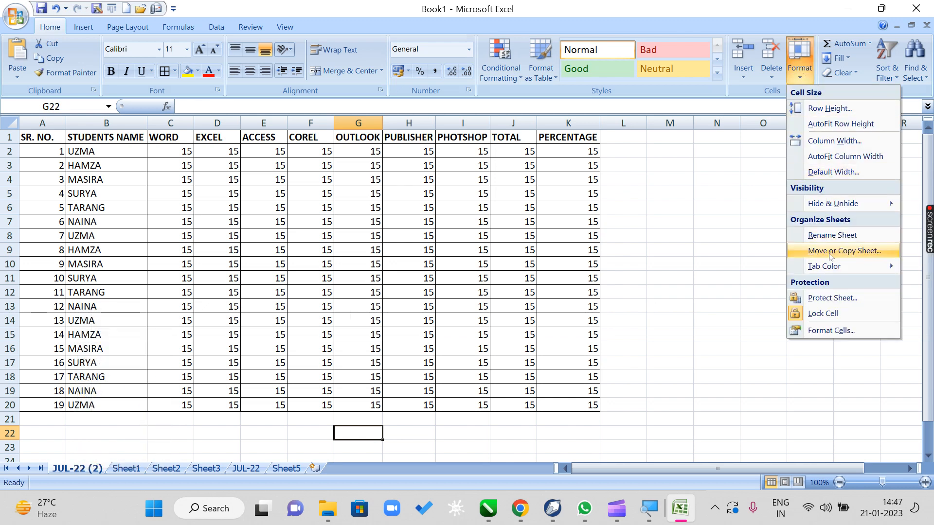
pyautogui.click(829, 235)
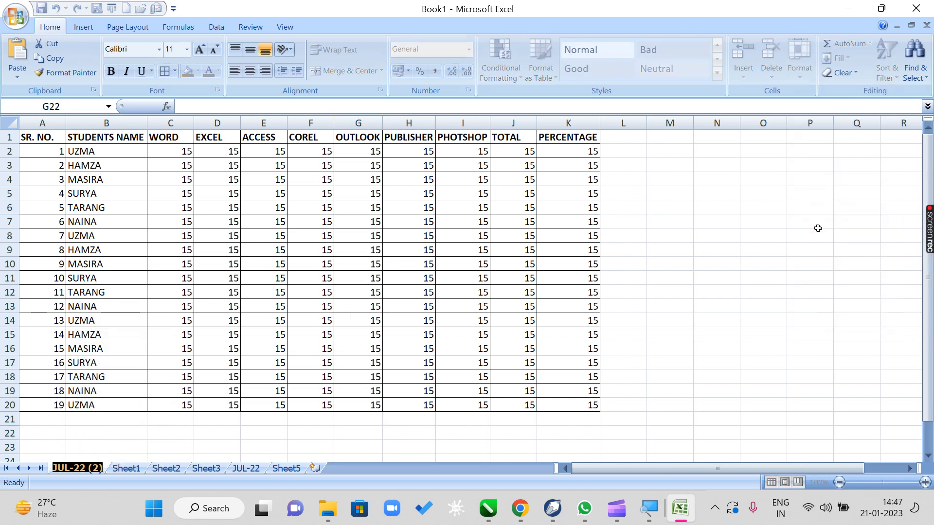
pyautogui.write('AUT')
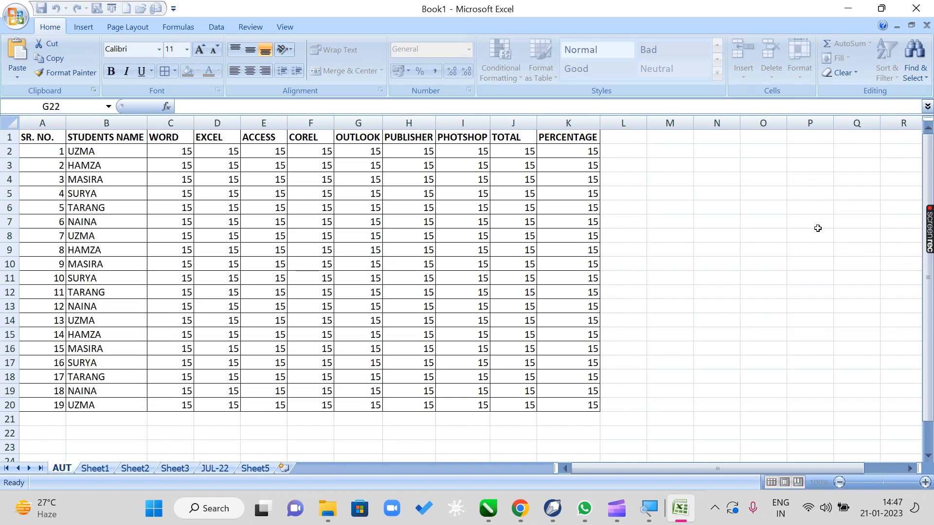
pyautogui.press('BackSpace')
pyautogui.write('G-22')
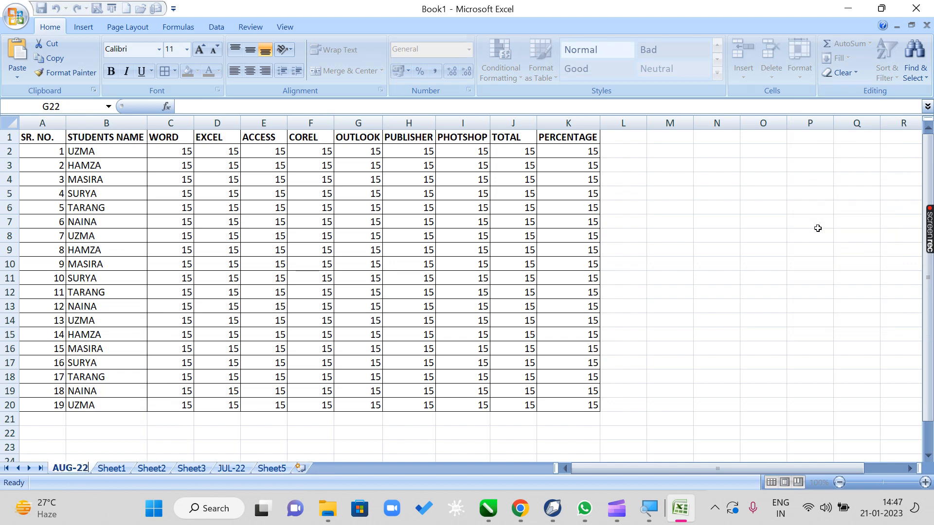
pyautogui.press('Return')
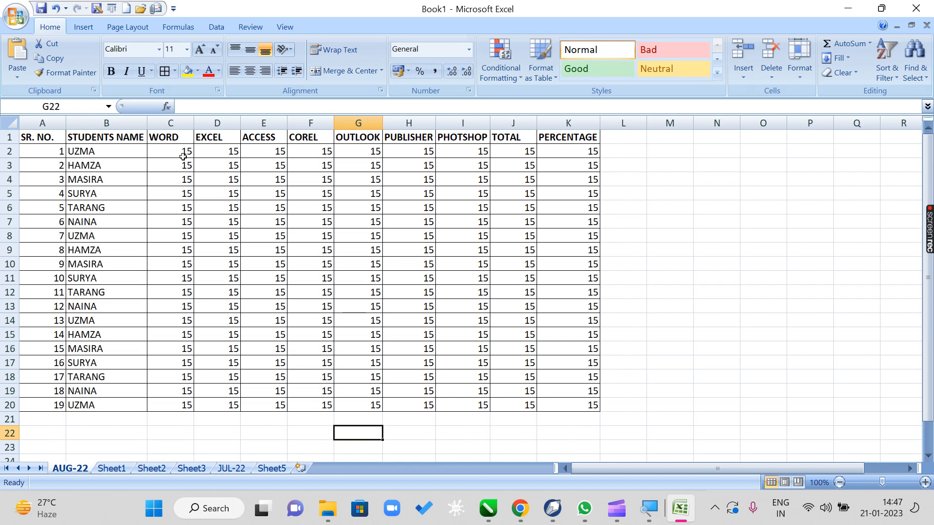
# Step: Replace the marks on AUG-22 by filling the range C2:K21 with 25
pyautogui.moveTo(185, 151)
pyautogui.mouseDown()
pyautogui.moveTo(371, 265)
pyautogui.moveTo(587, 419)
pyautogui.mouseUp()
pyautogui.press('Delete')
pyautogui.write('25')
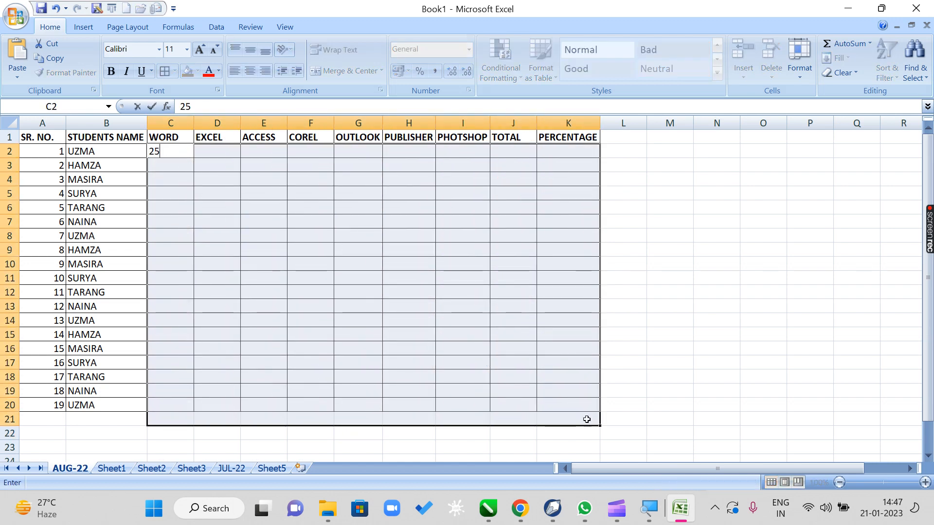
pyautogui.hotkey('ctrl', 'Return')
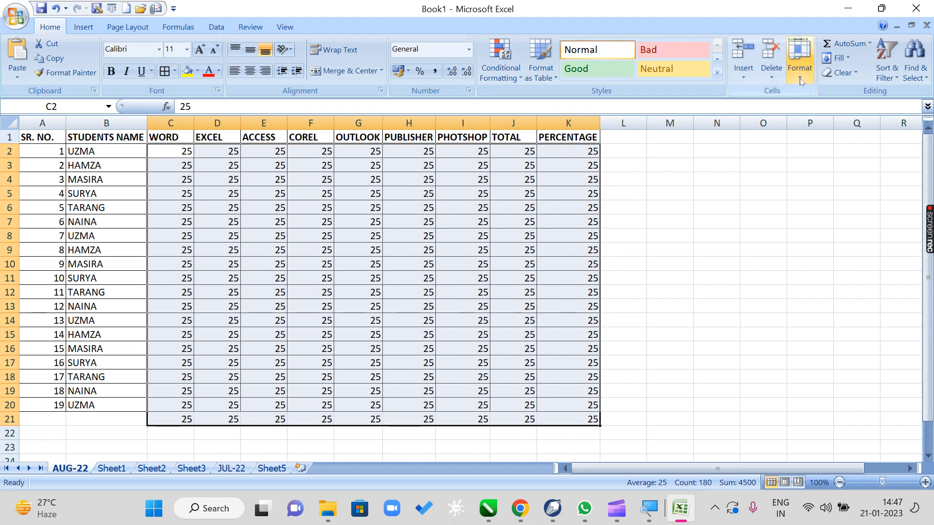
# Step: Create a copy of the AUG-22 sheet within Book1, placed at the end of the workbook
pyautogui.click(799, 61)
pyautogui.click(822, 251)
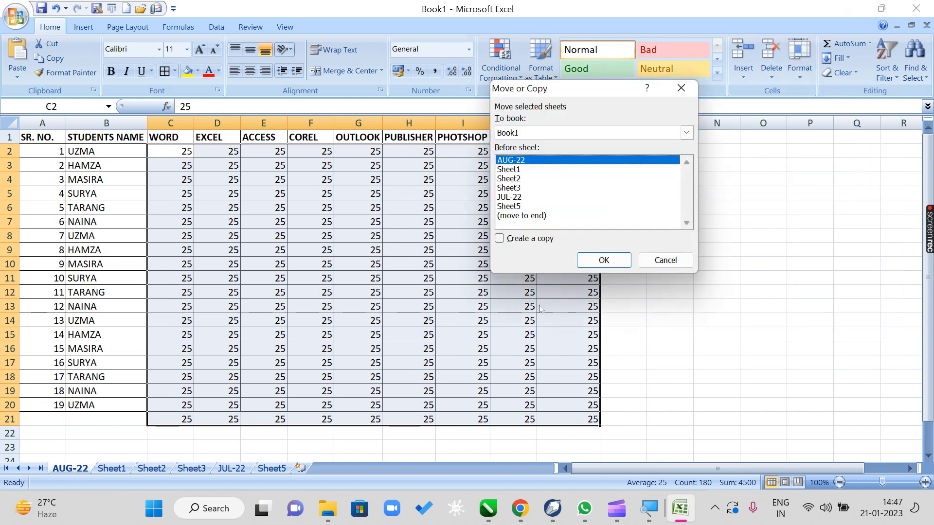
pyautogui.click(511, 240)
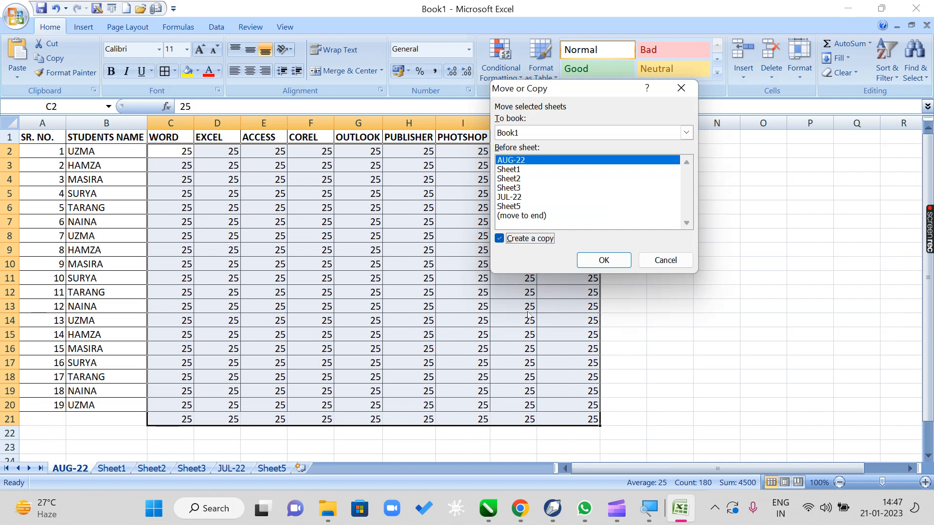
pyautogui.click(529, 216)
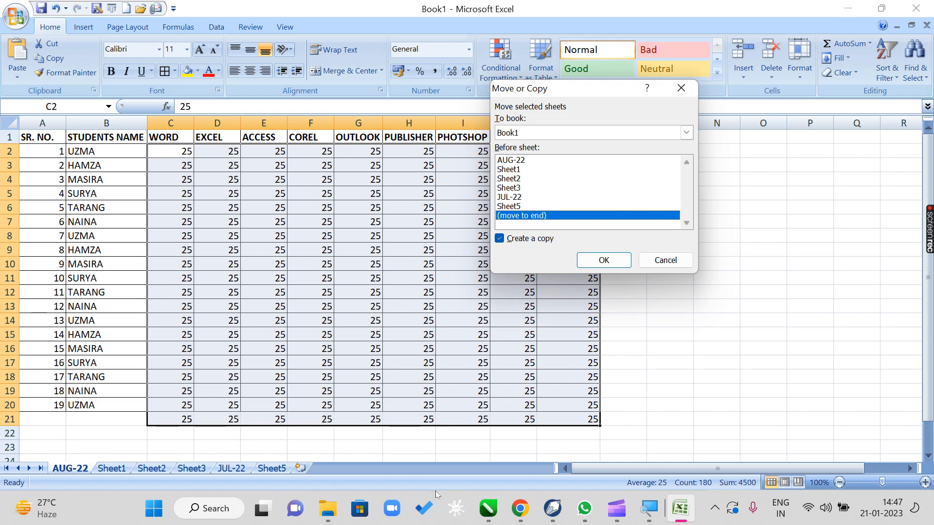
pyautogui.click(603, 261)
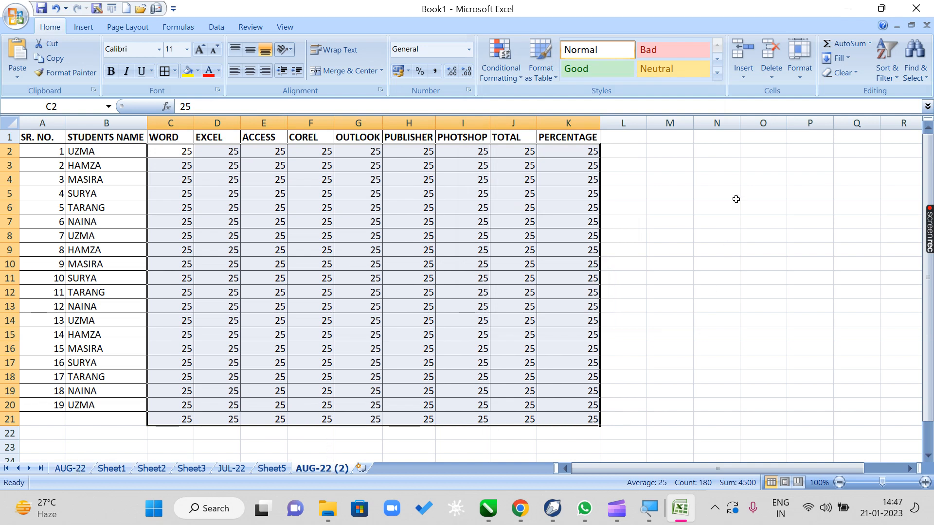
# Step: Rename the copied AUG-22 (2) sheet as SEP-22
pyautogui.click(800, 63)
pyautogui.click(821, 235)
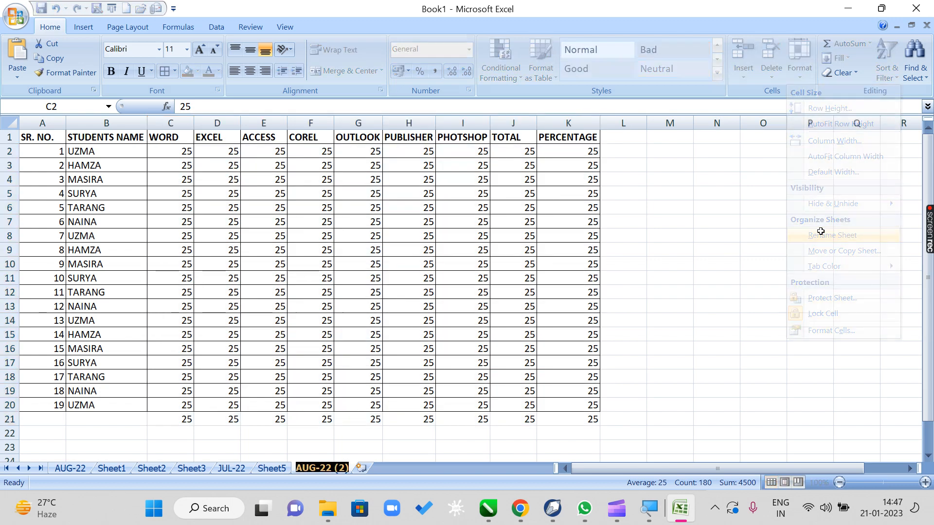
pyautogui.write('SE')
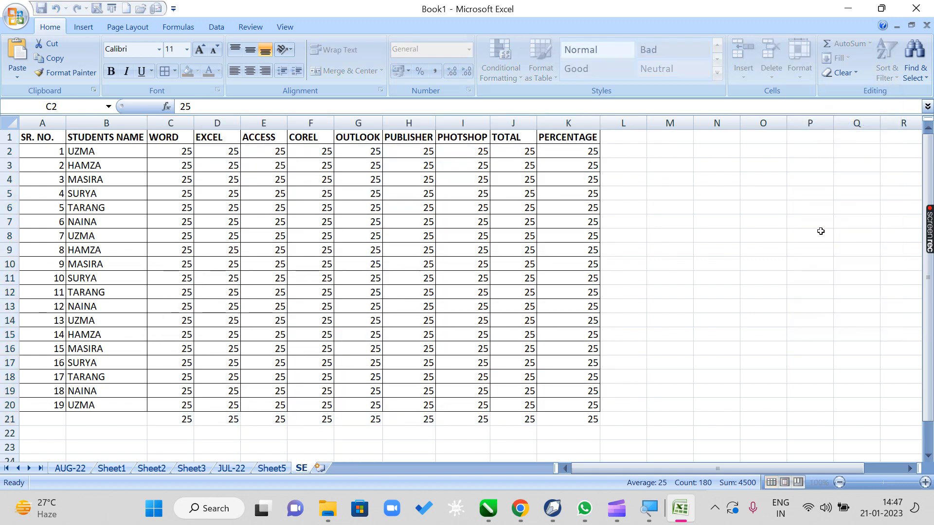
pyautogui.write('P-22')
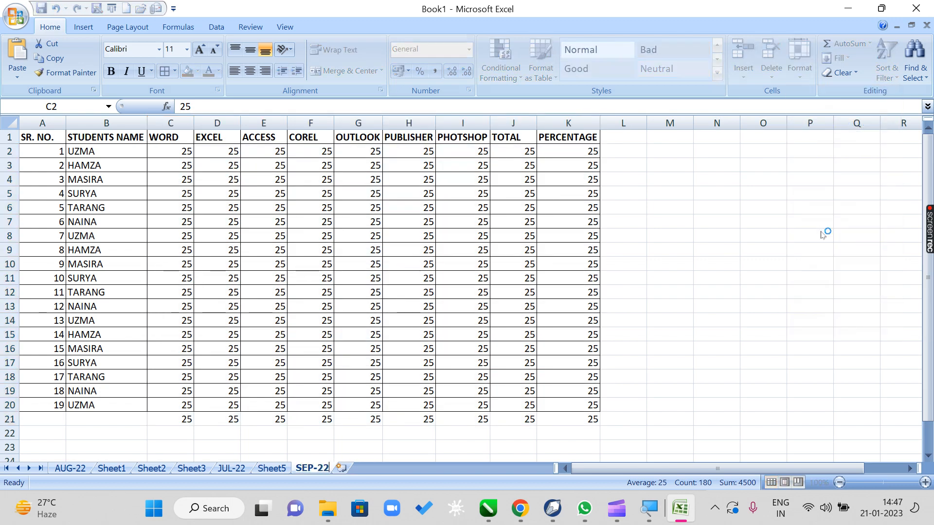
pyautogui.press('Return')
# Step: Replace the marks on SEP-22 by filling the range C2:K21 with 35
pyautogui.press('Delete')
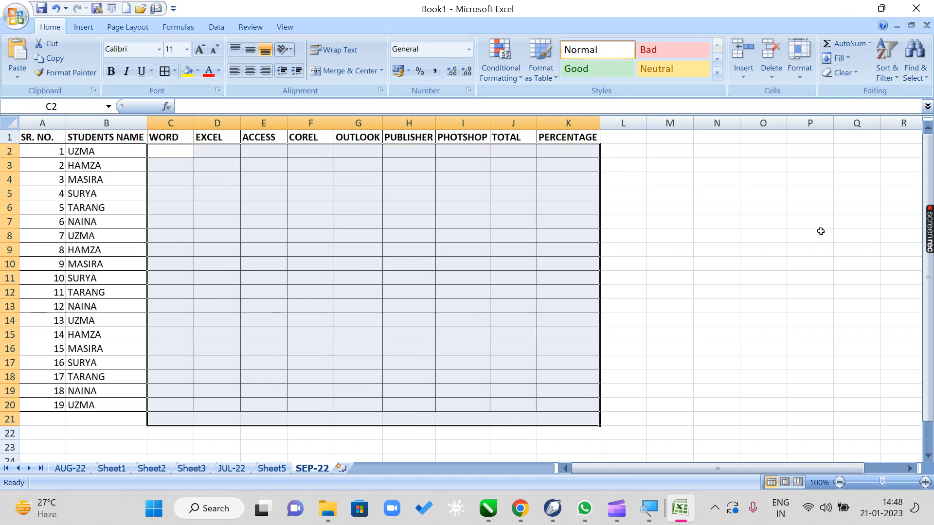
pyautogui.write('35')
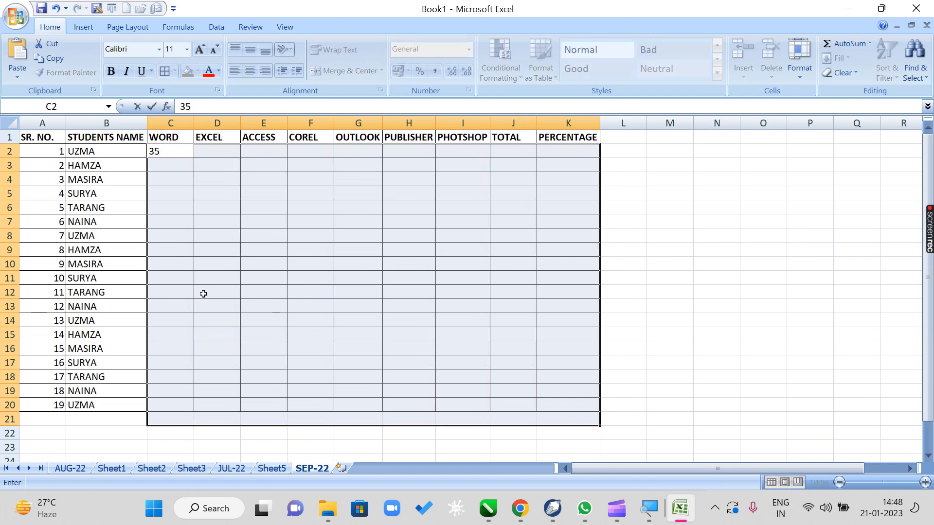
pyautogui.hotkey('ctrl', 'Return')
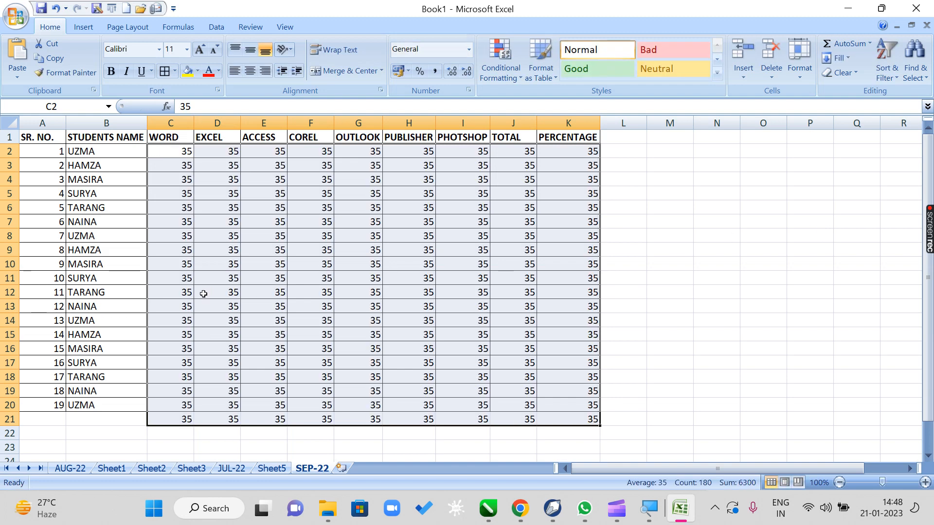
pyautogui.click(236, 297)
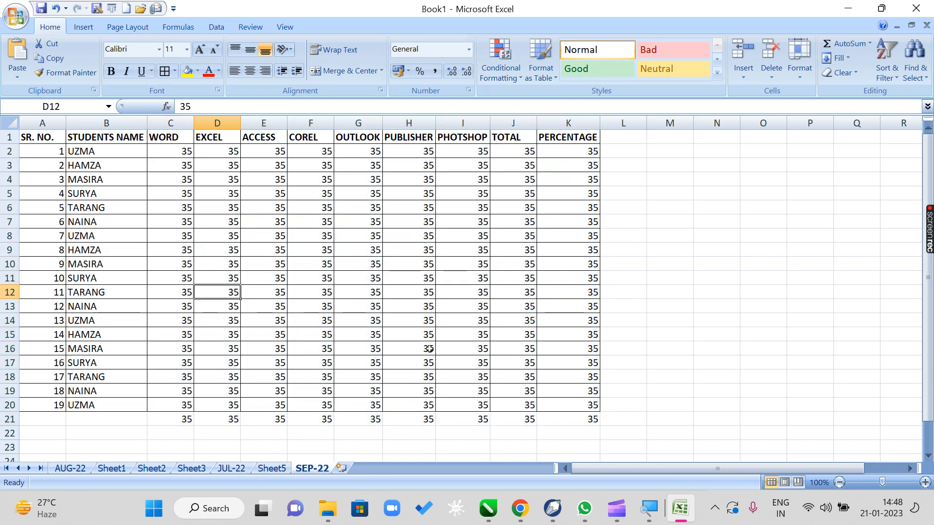
pyautogui.click(465, 305)
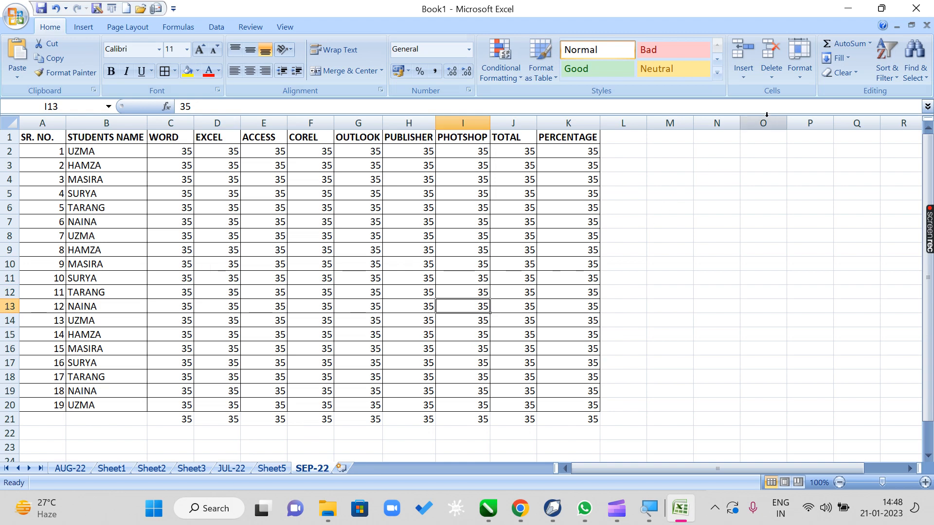
# Step: Reorder the sheets by moving AUG-22 directly after JUL-22 and Sheet5 directly after Sheet3
pyautogui.click(91, 470)
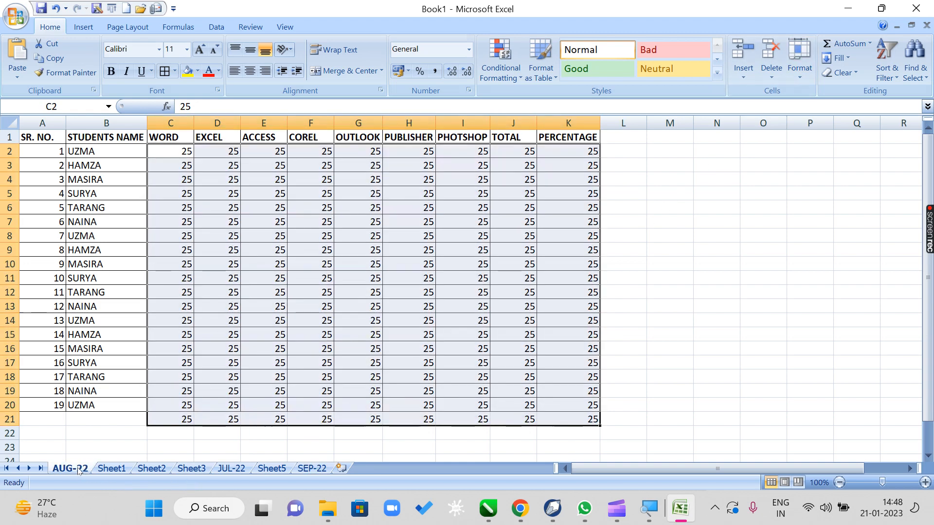
pyautogui.click(106, 470)
pyautogui.click(86, 470)
pyautogui.moveTo(94, 464)
pyautogui.mouseDown()
pyautogui.moveTo(246, 442)
pyautogui.moveTo(303, 458)
pyautogui.moveTo(269, 460)
pyautogui.mouseUp()
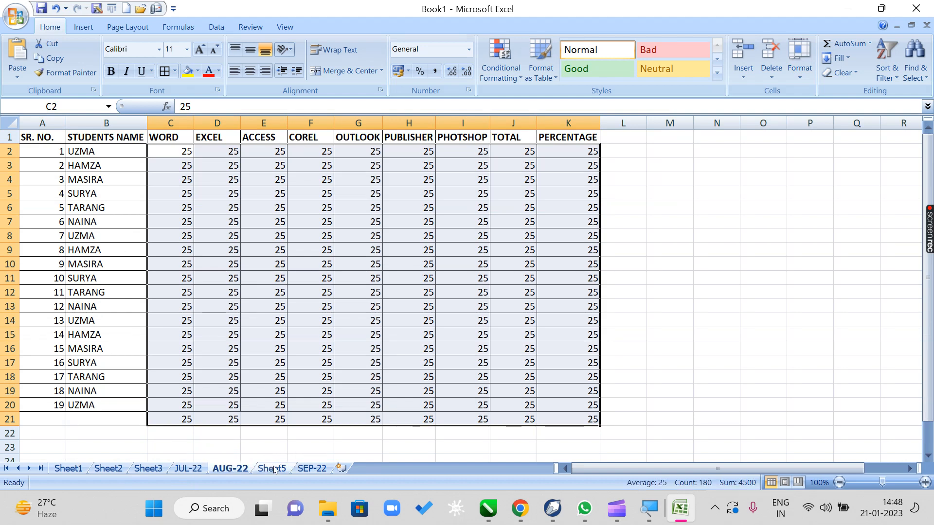
pyautogui.click(274, 470)
pyautogui.moveTo(169, 466); pyautogui.dragTo(171, 466)
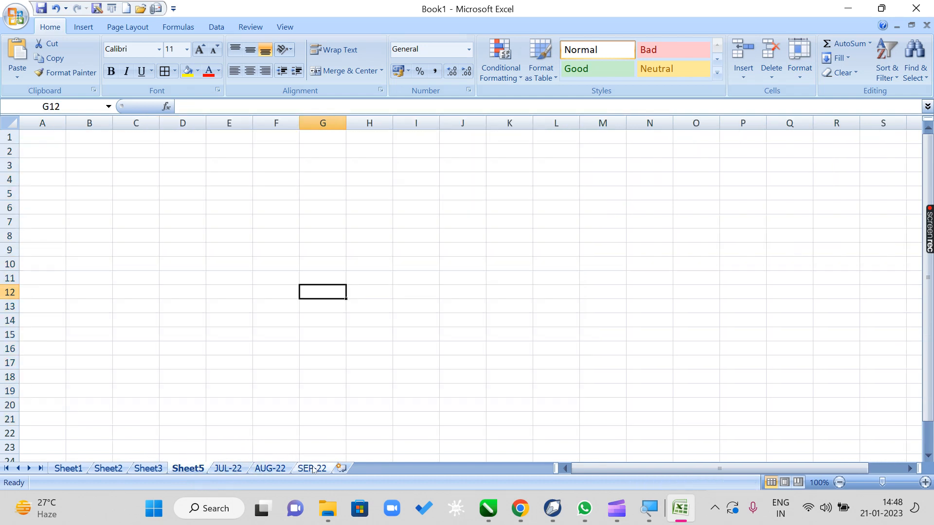
pyautogui.click(71, 469)
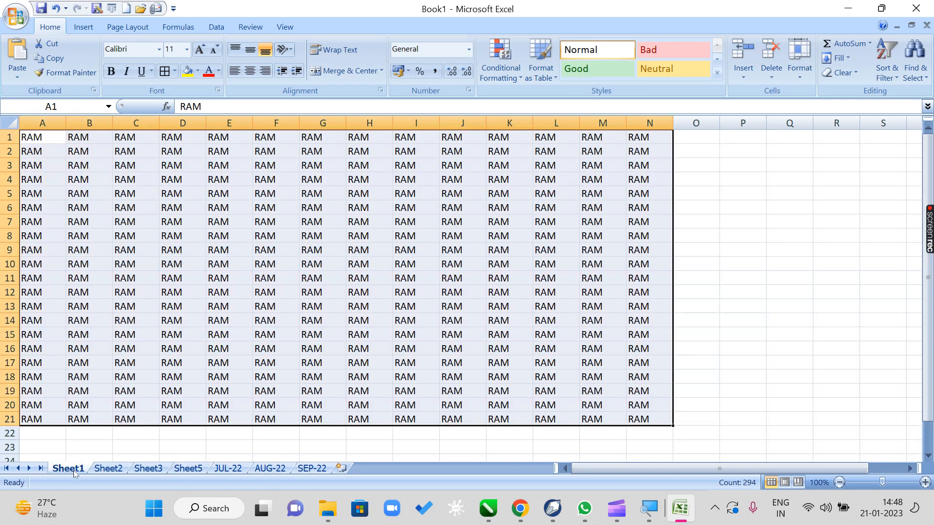
pyautogui.click(108, 468)
pyautogui.click(148, 468)
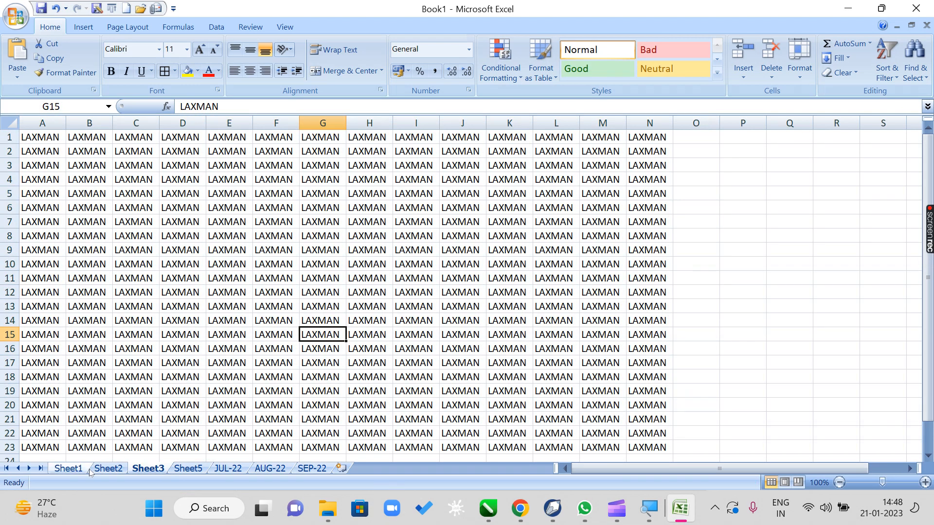
pyautogui.click(490, 349)
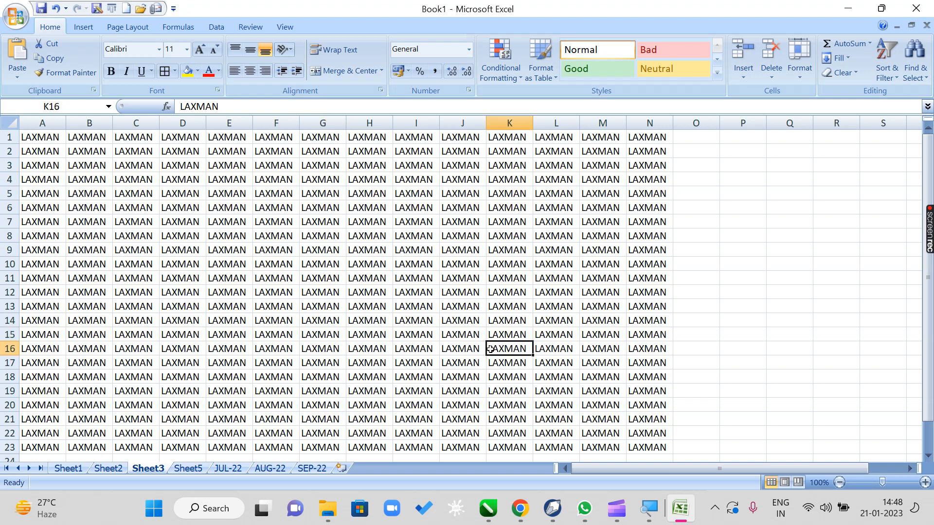
# Step: Open the recent workbook VAISHNAVI.xlsx alongside Book1 and switch back to Book1
pyautogui.click(20, 19)
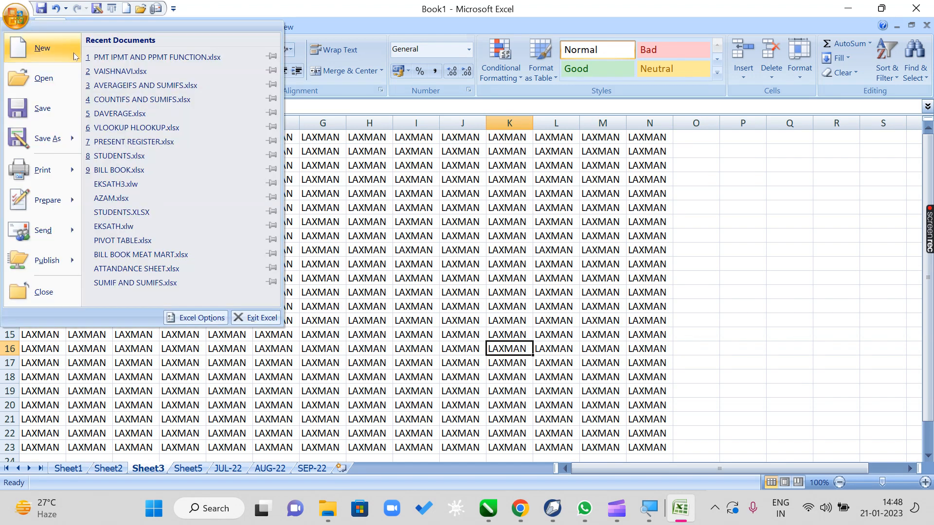
pyautogui.click(158, 71)
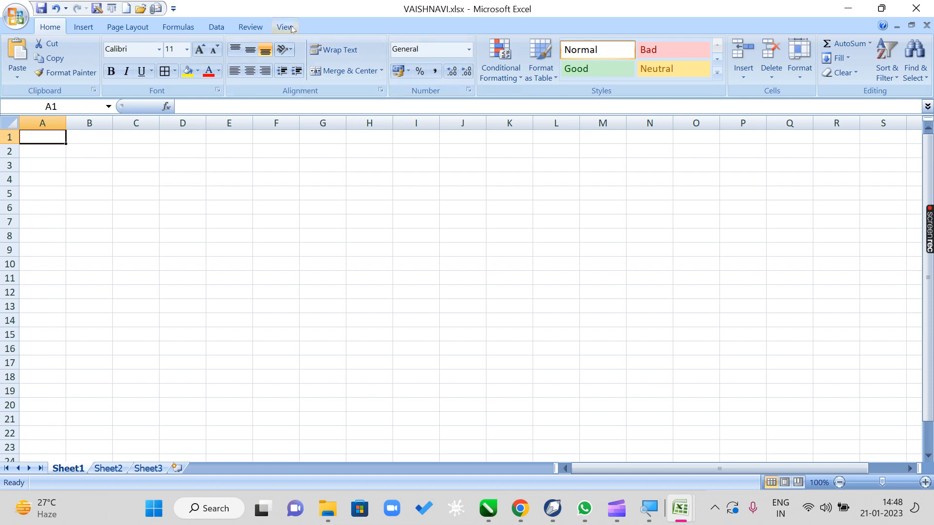
pyautogui.hotkey('ctrl', 'Tab')
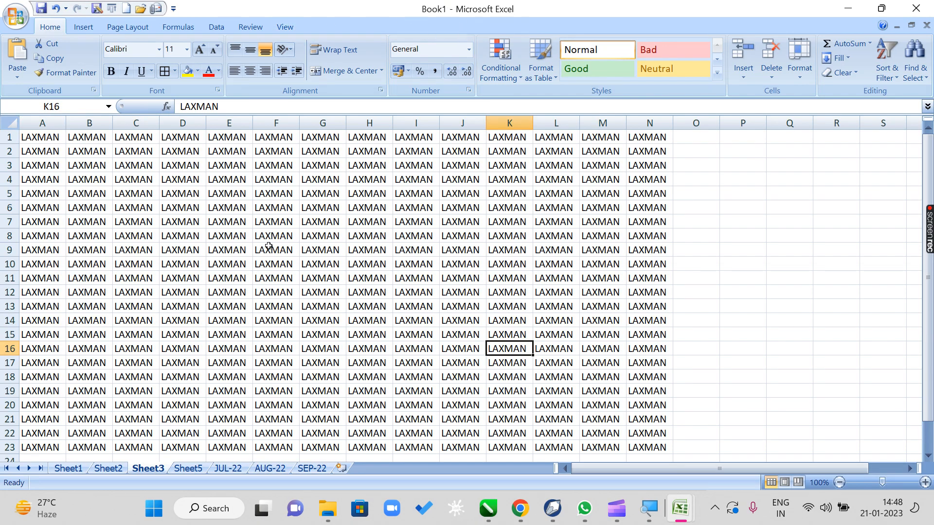
pyautogui.click(190, 470)
pyautogui.click(227, 469)
pyautogui.click(263, 469)
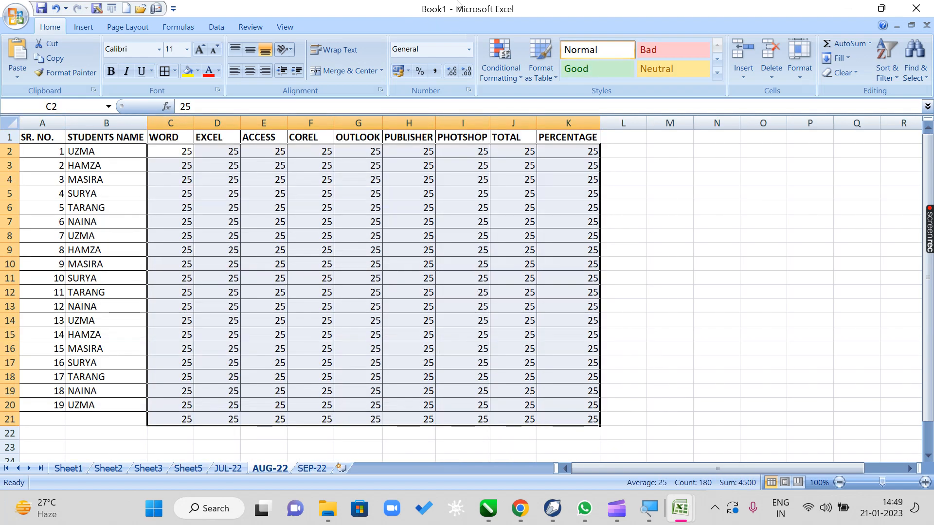
pyautogui.click(73, 469)
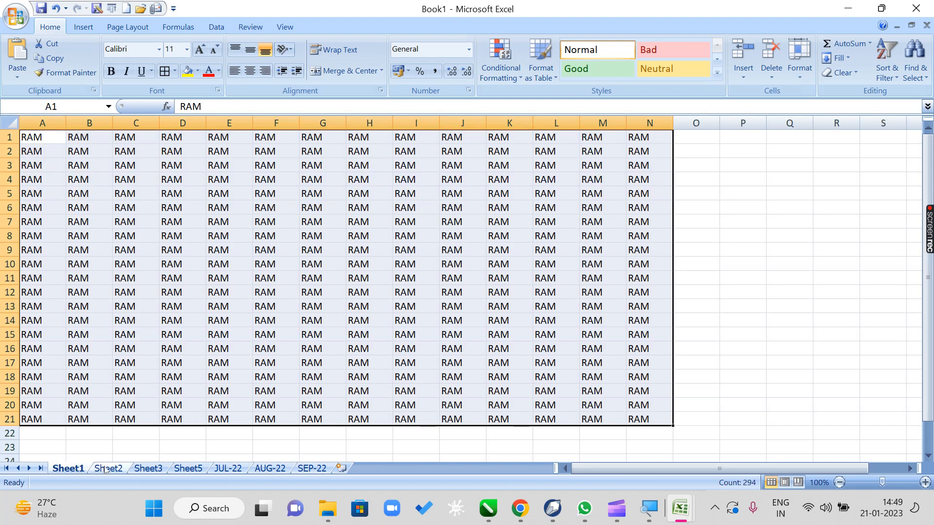
pyautogui.click(108, 468)
pyautogui.click(149, 469)
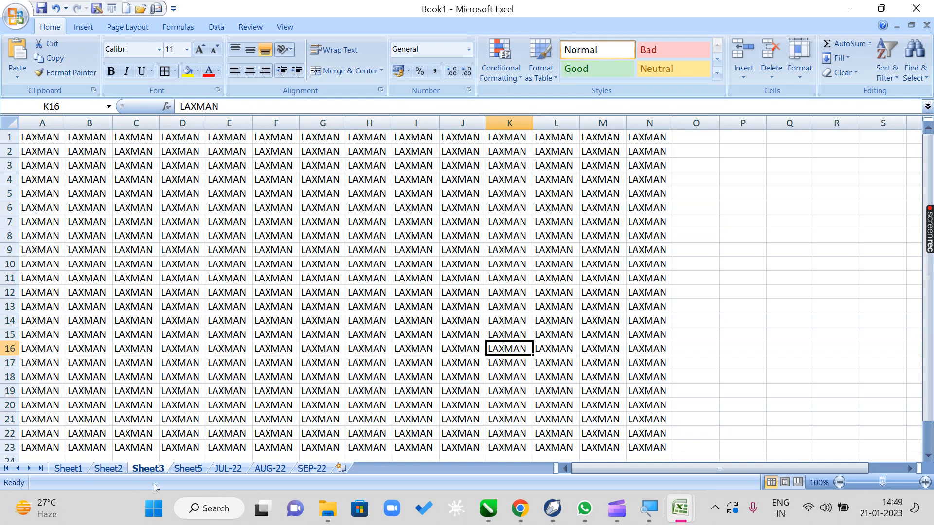
# Step: Move Sheet1 out of Book1 to the end of the VAISHNAVI.xlsx workbook, without creating a copy
pyautogui.click(69, 468)
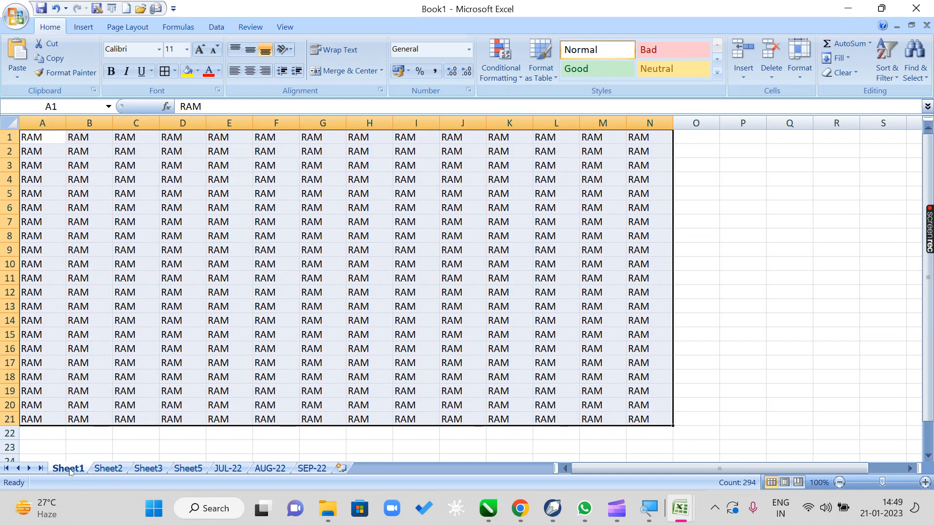
pyautogui.click(798, 73)
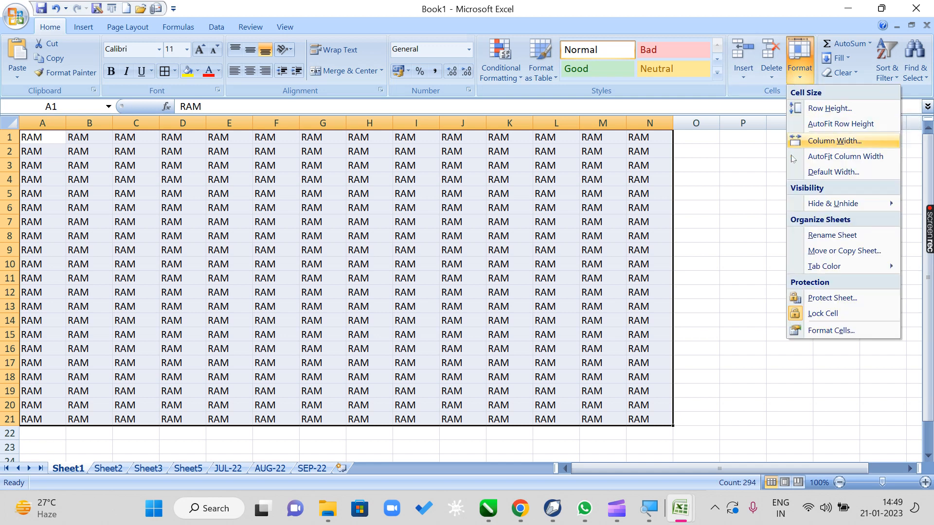
pyautogui.click(824, 251)
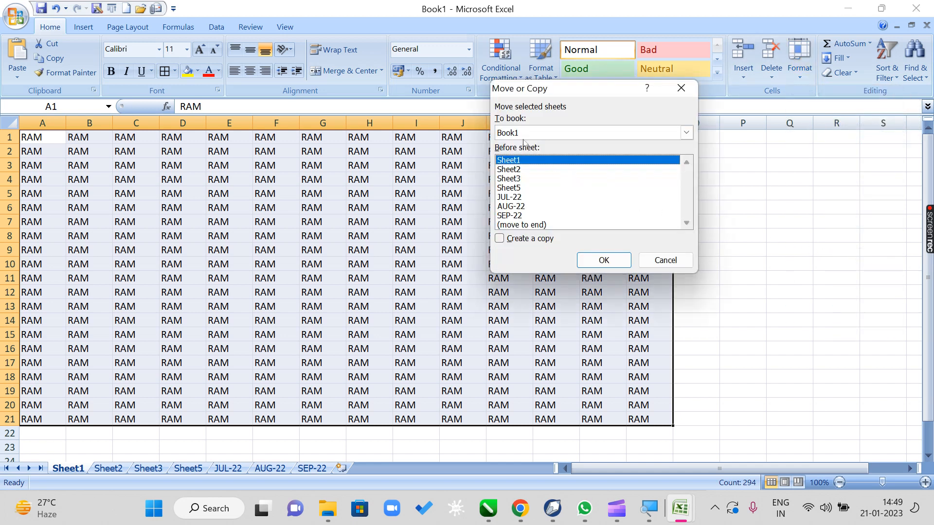
pyautogui.click(541, 136)
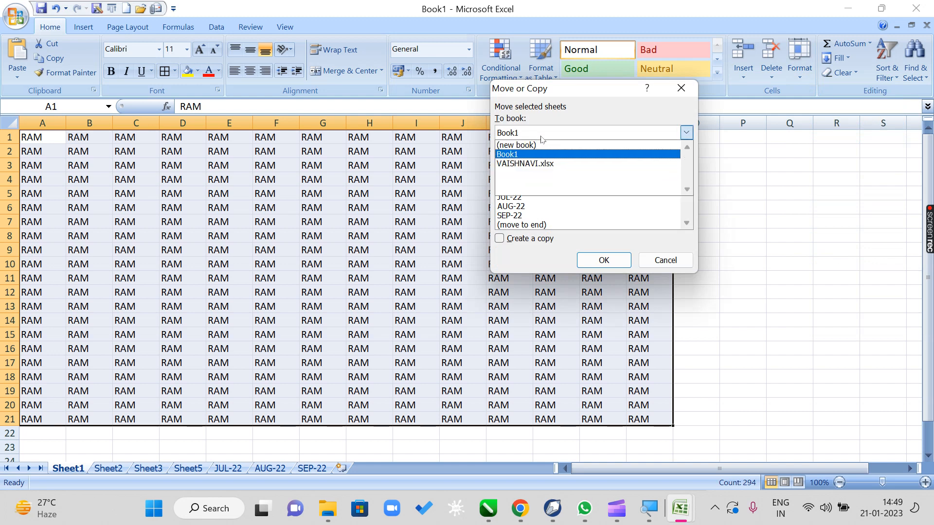
pyautogui.click(543, 163)
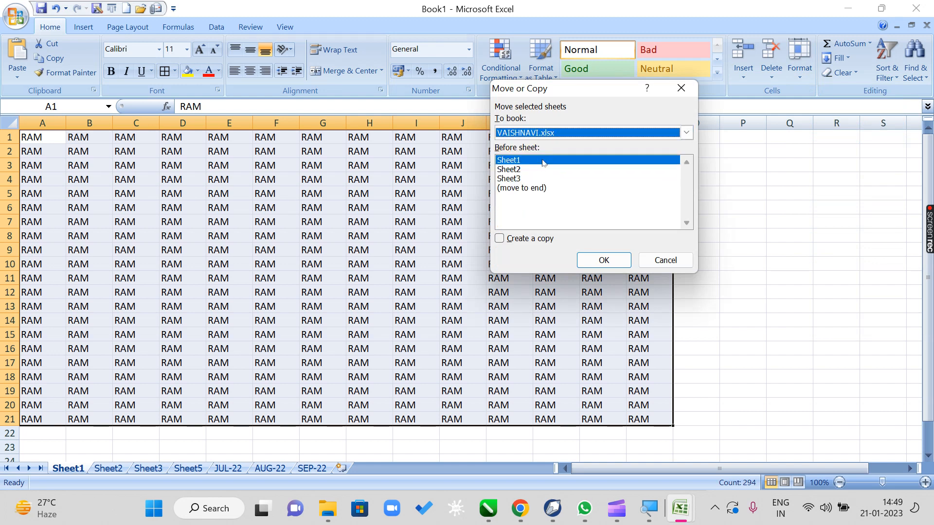
pyautogui.click(537, 191)
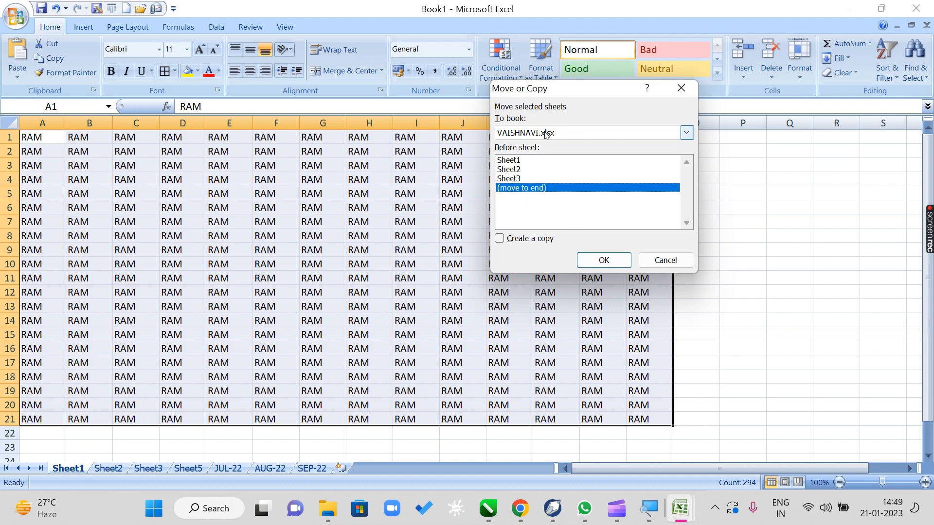
pyautogui.click(592, 262)
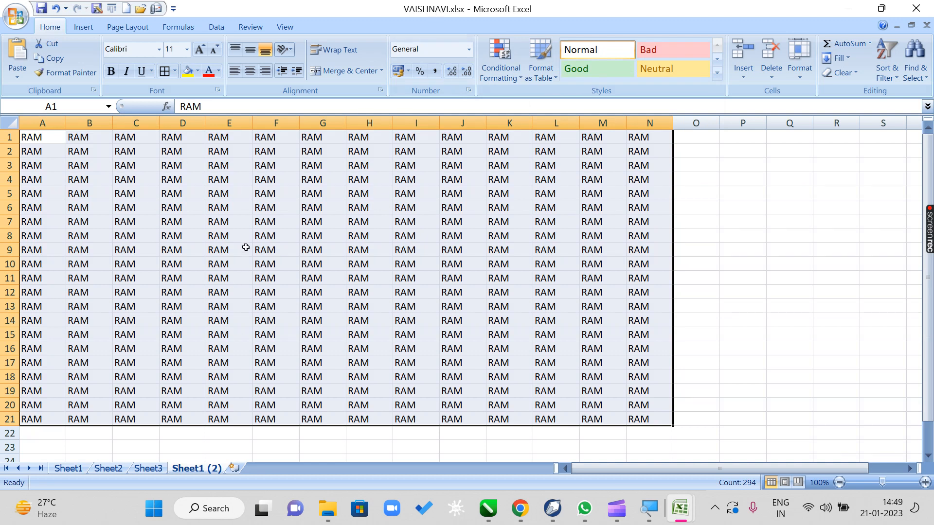
# Step: Move Sheet2 from Book1 to the end of VAISHNAVI.xlsx without creating a copy, and return to Book1
pyautogui.hotkey('alt', 'Tab')
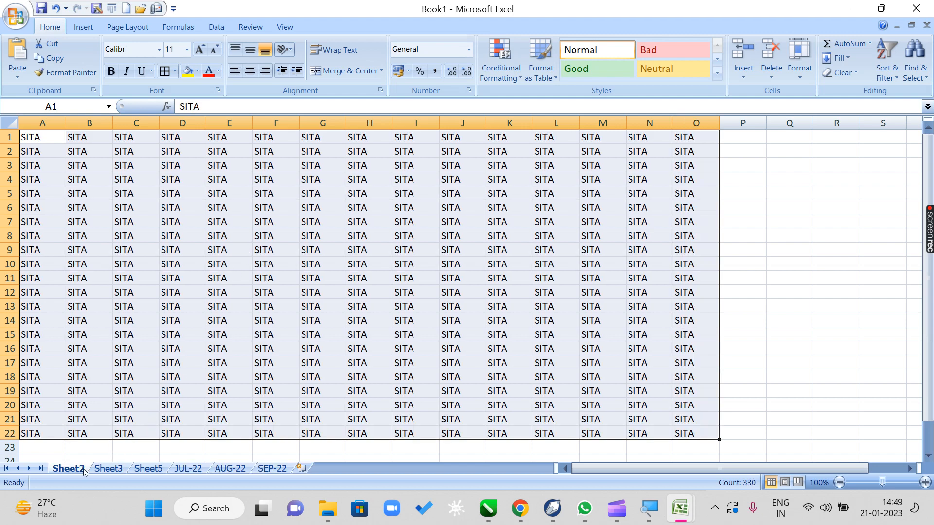
pyautogui.click(108, 469)
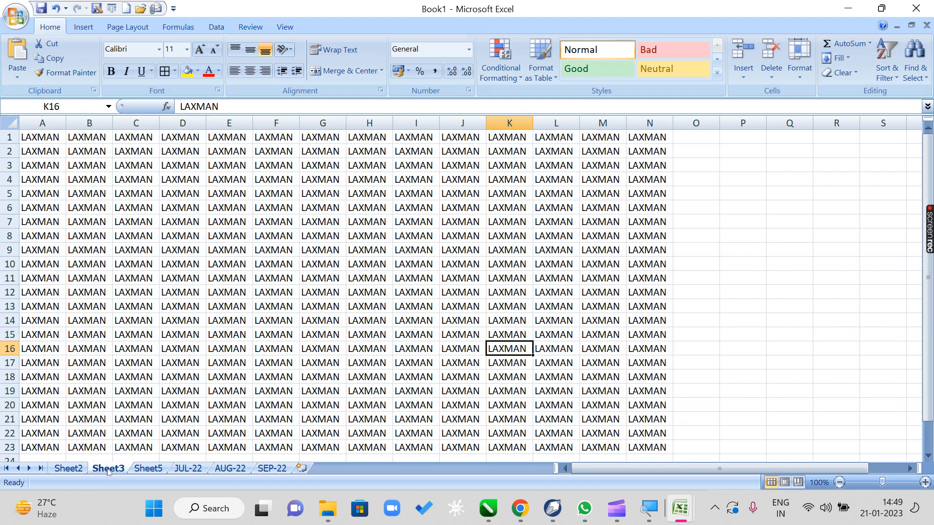
pyautogui.click(78, 469)
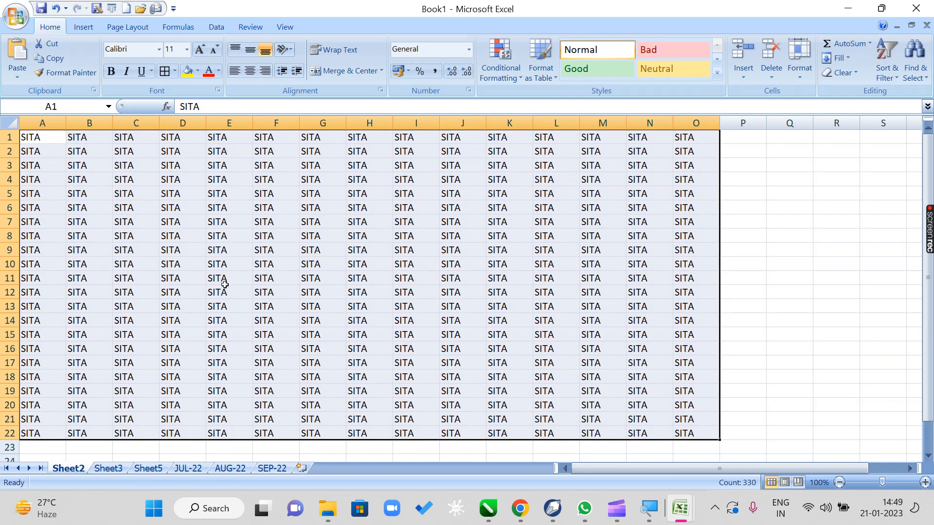
pyautogui.click(315, 222)
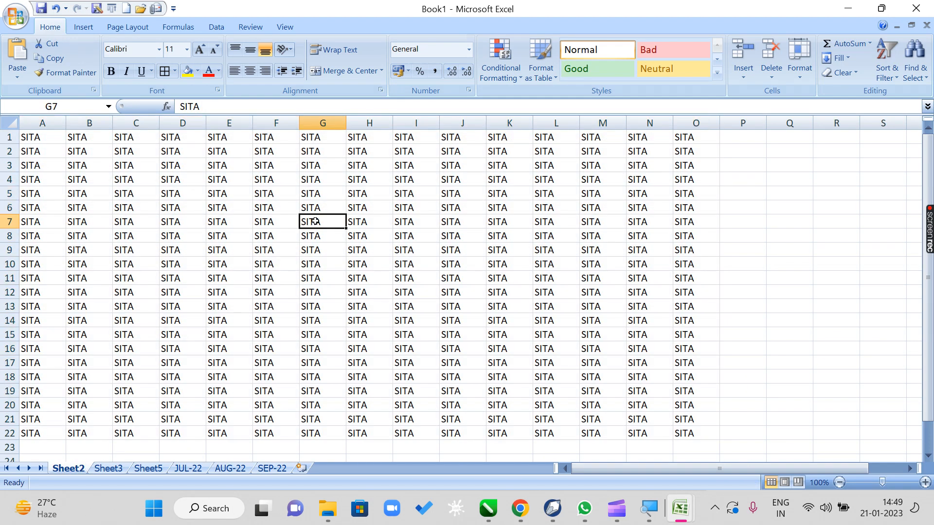
pyautogui.click(805, 73)
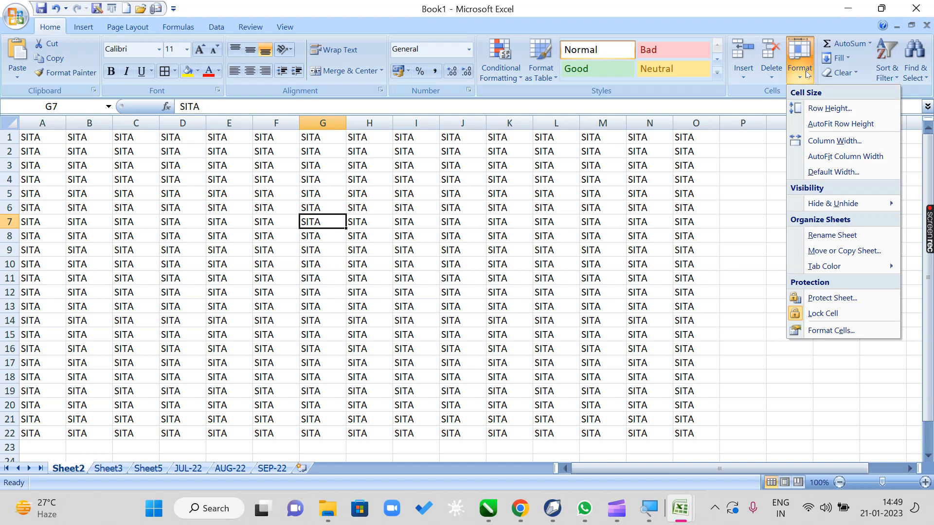
pyautogui.click(815, 252)
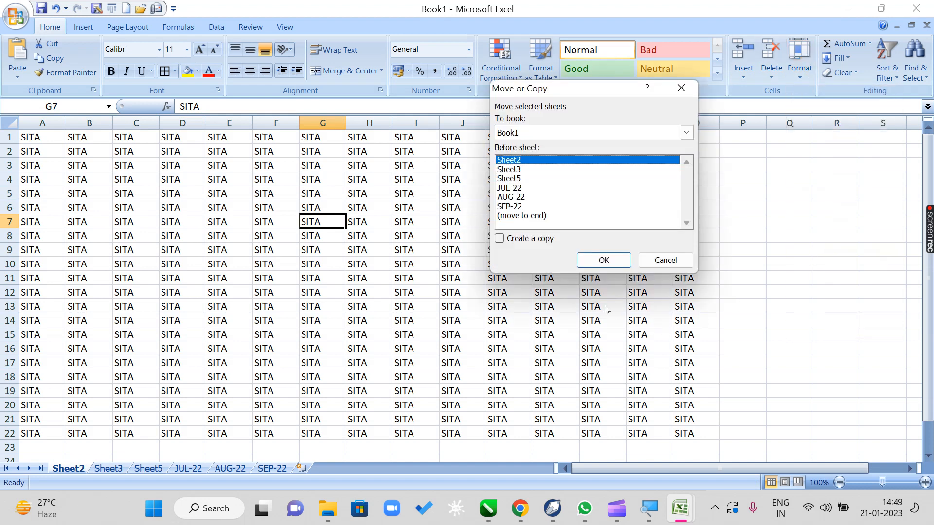
pyautogui.click(517, 133)
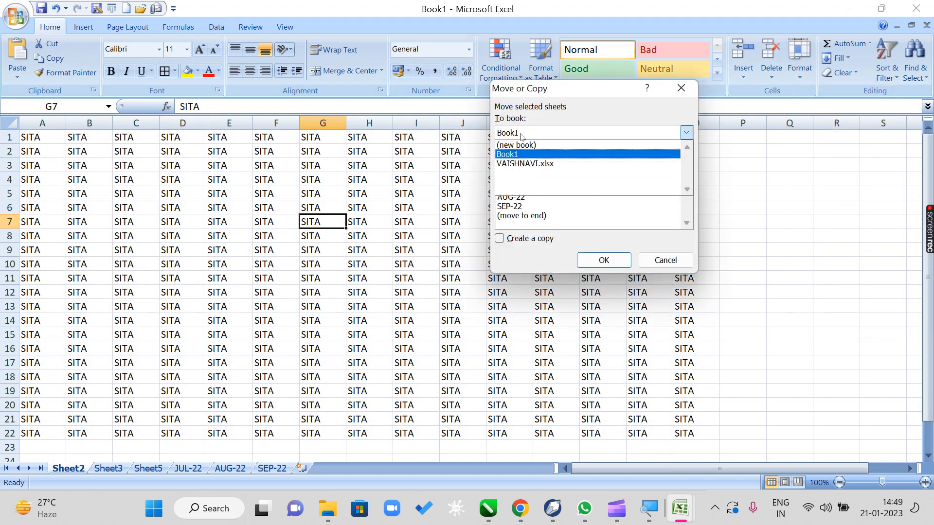
pyautogui.click(517, 164)
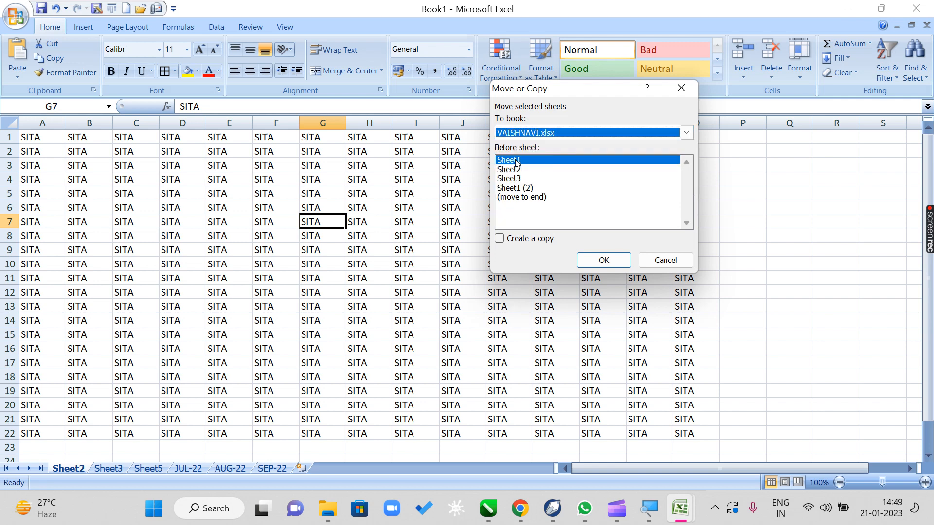
pyautogui.click(519, 199)
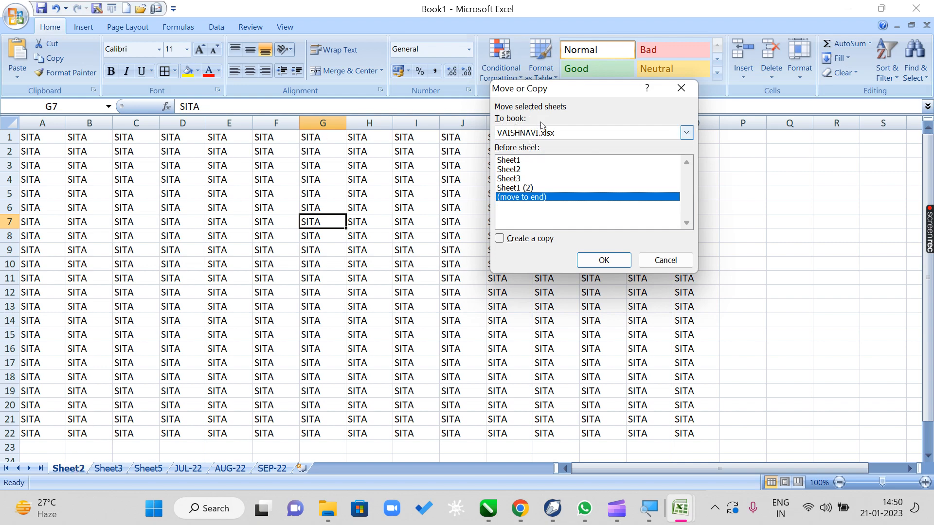
pyautogui.click(585, 256)
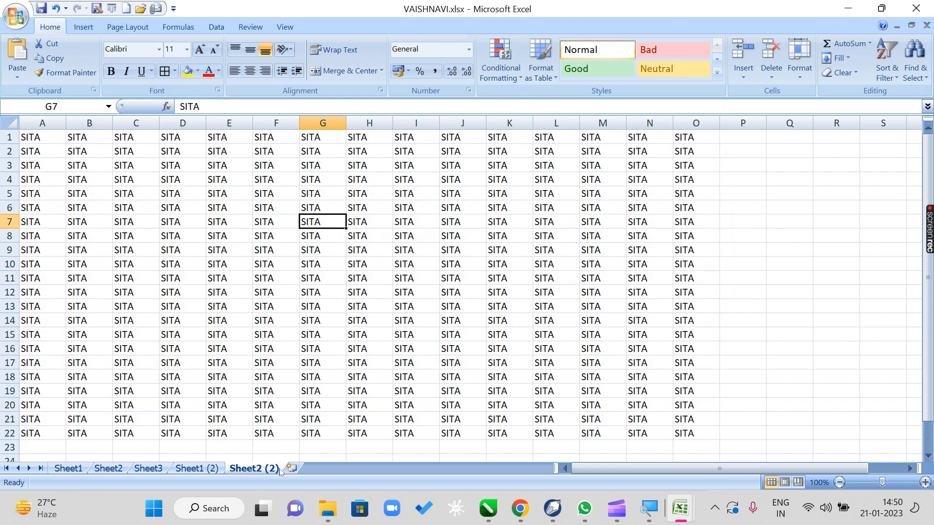
pyautogui.hotkey('ctrl', 'Tab')
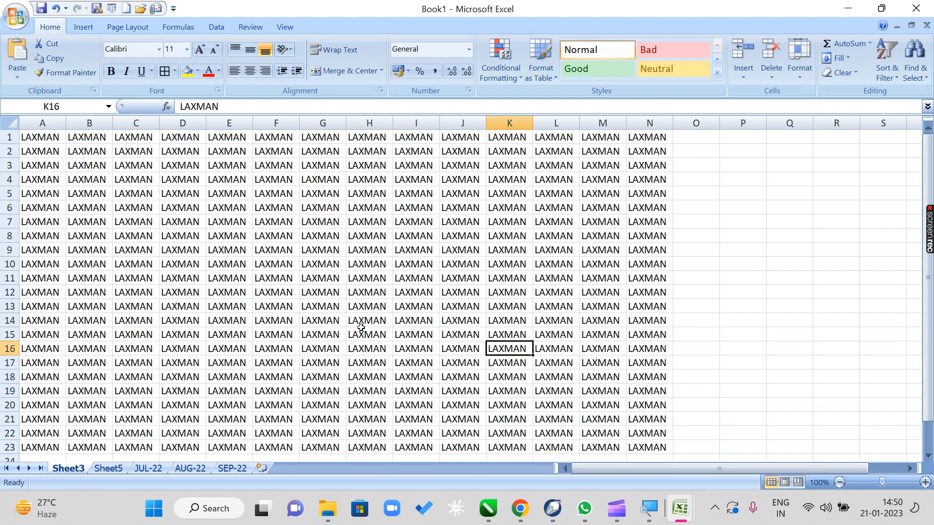
pyautogui.click(178, 288)
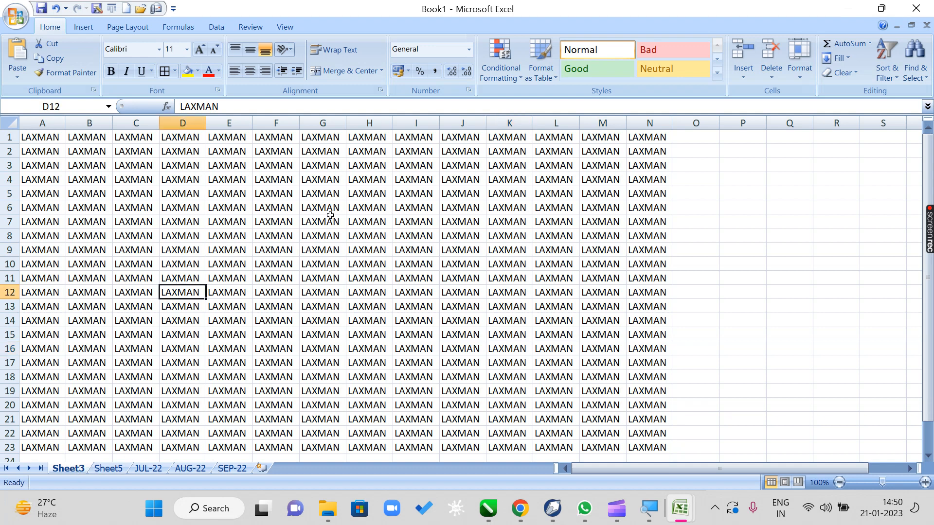
pyautogui.click(297, 295)
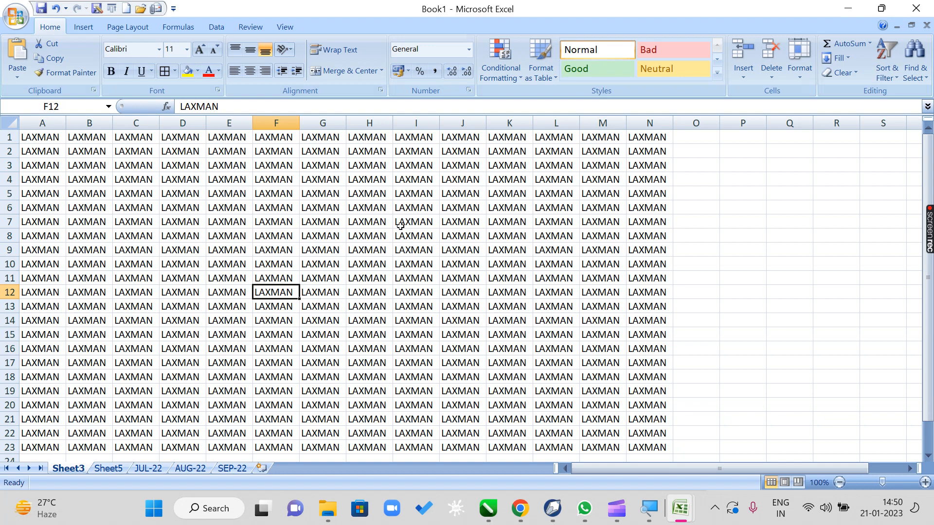
pyautogui.click(298, 163)
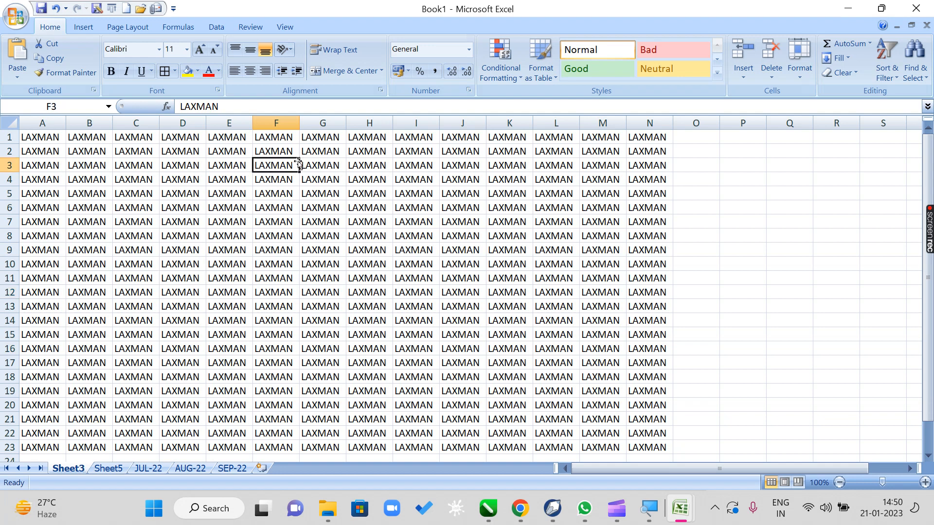
# Step: Place a copy of Sheet3 at the end of the VAISHNAVI.xlsx workbook, then return to Book1
pyautogui.click(772, 68)
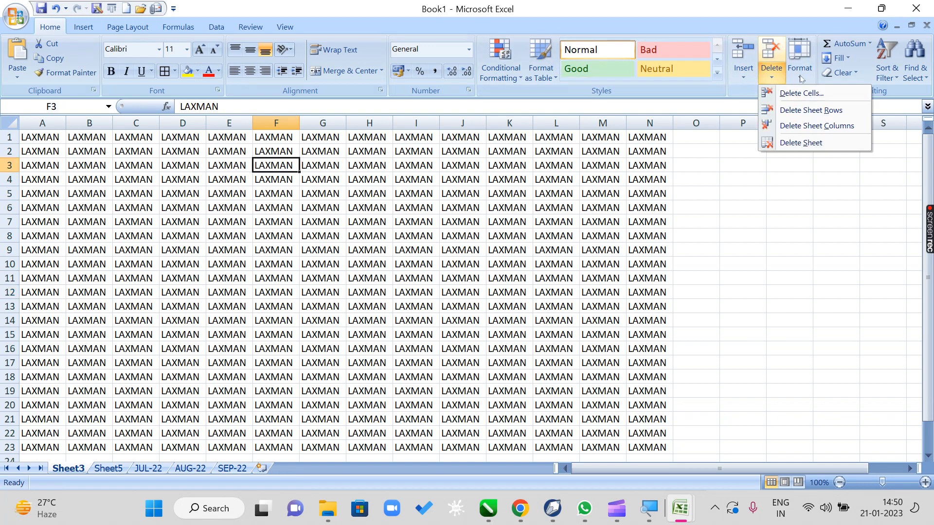
pyautogui.click(799, 68)
pyautogui.click(820, 250)
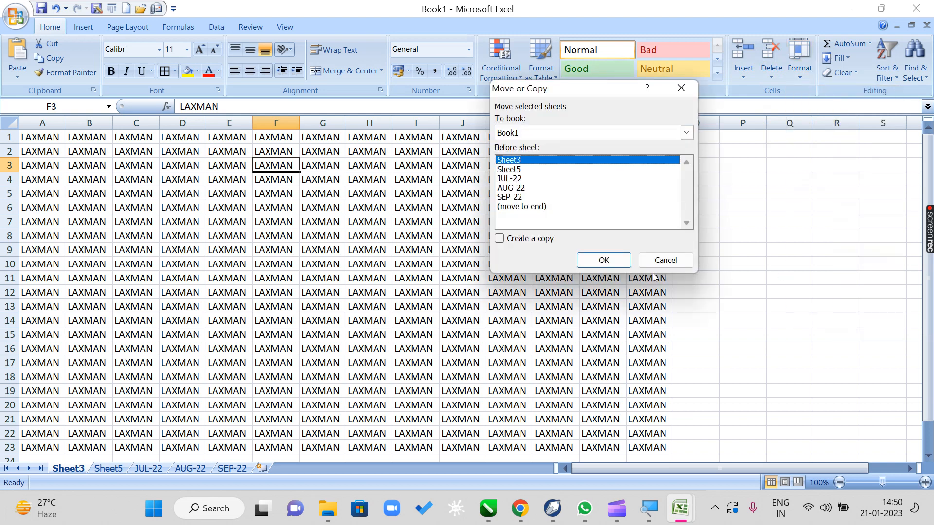
pyautogui.click(519, 239)
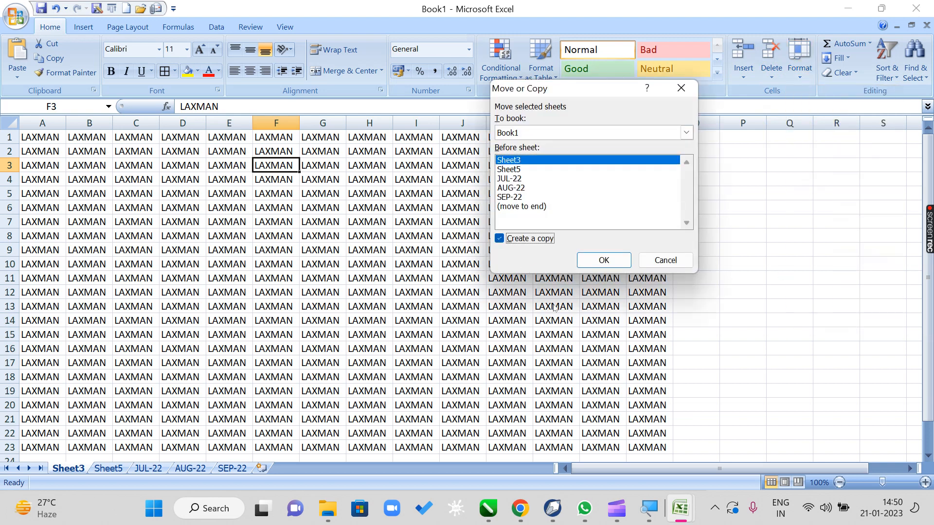
pyautogui.click(562, 132)
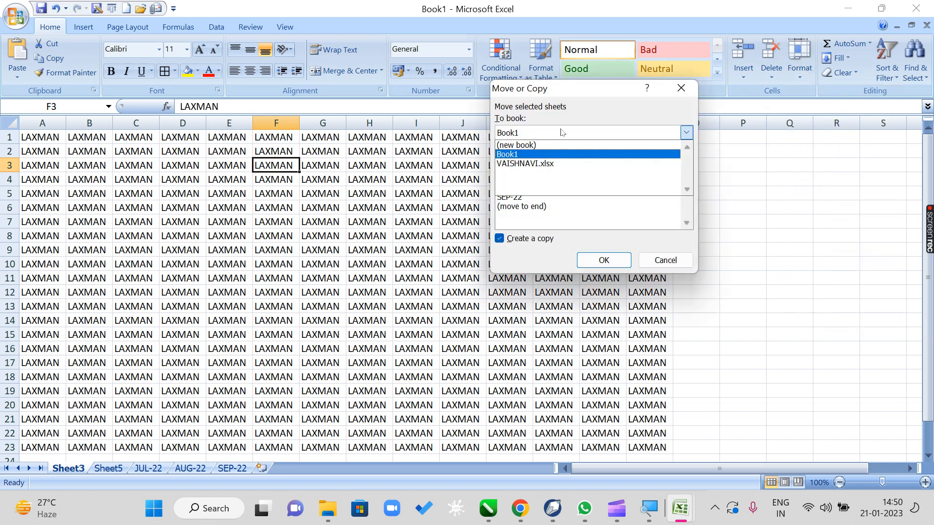
pyautogui.click(535, 165)
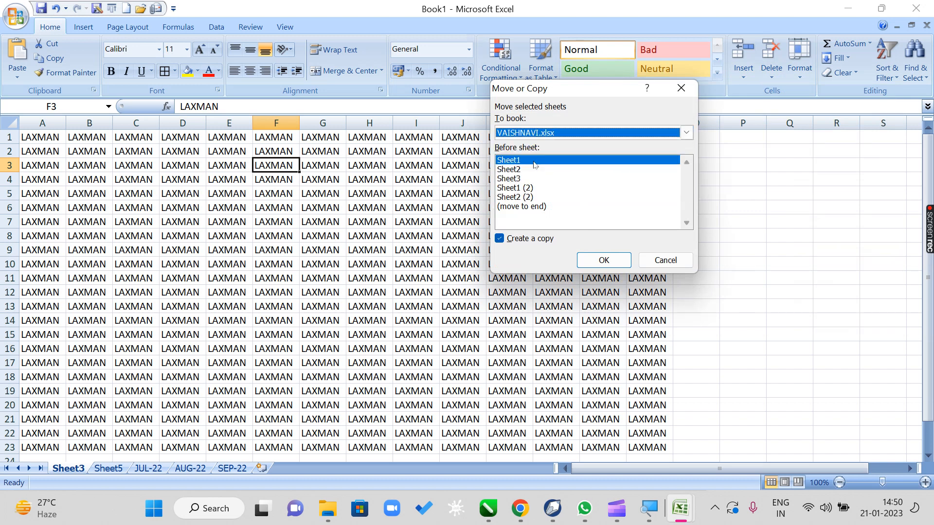
pyautogui.click(533, 207)
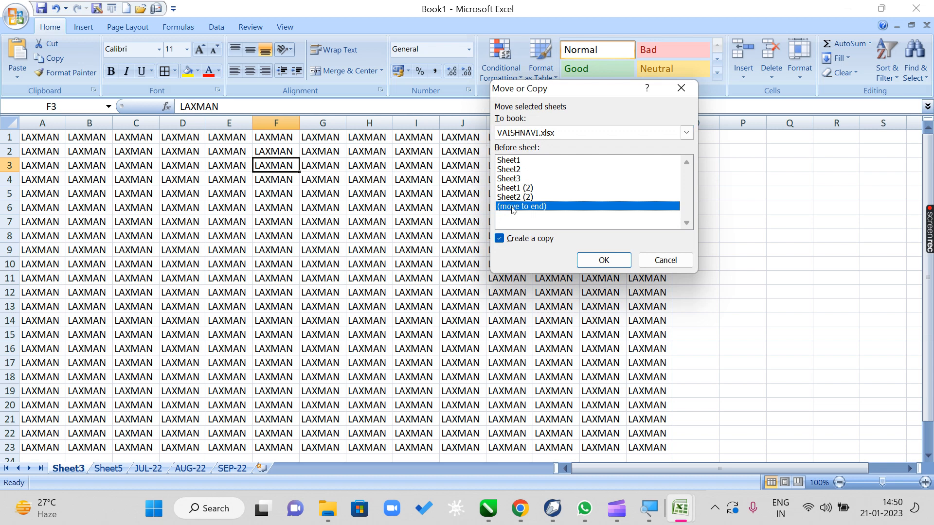
pyautogui.click(585, 135)
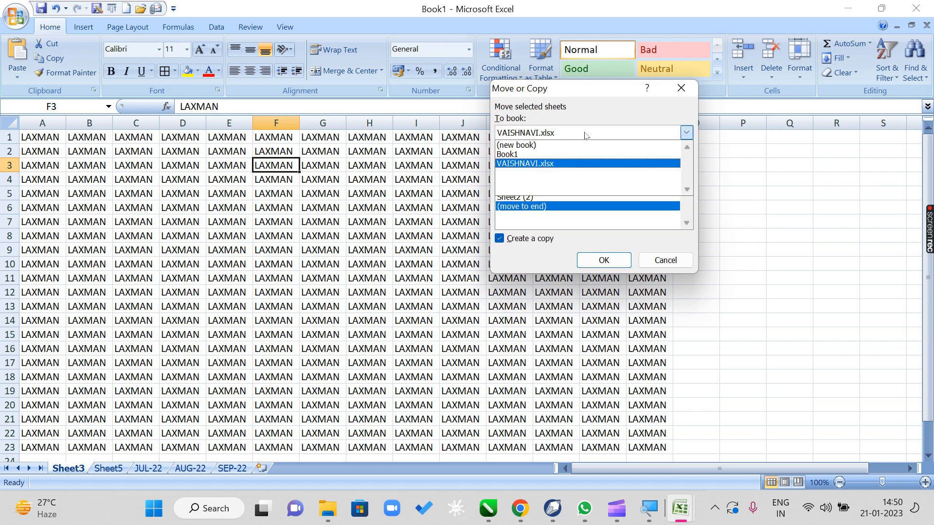
pyautogui.click(570, 155)
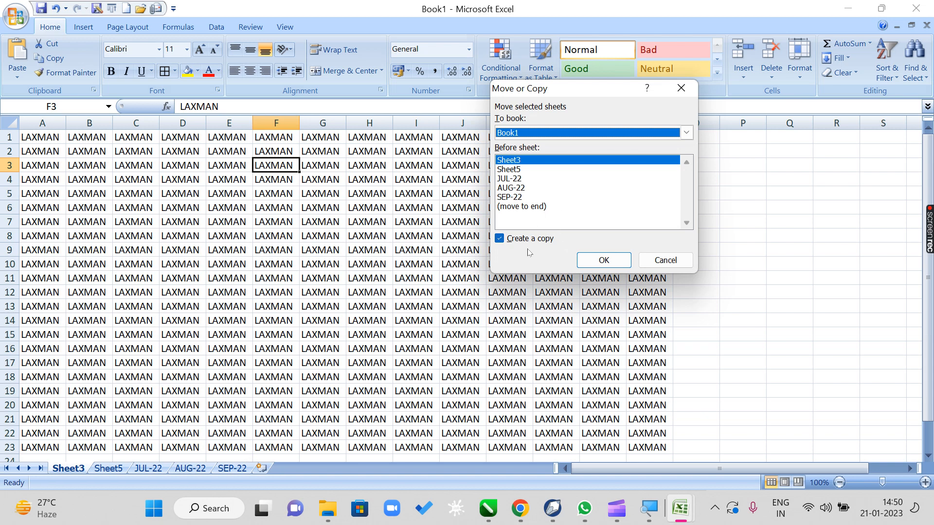
pyautogui.click(529, 129)
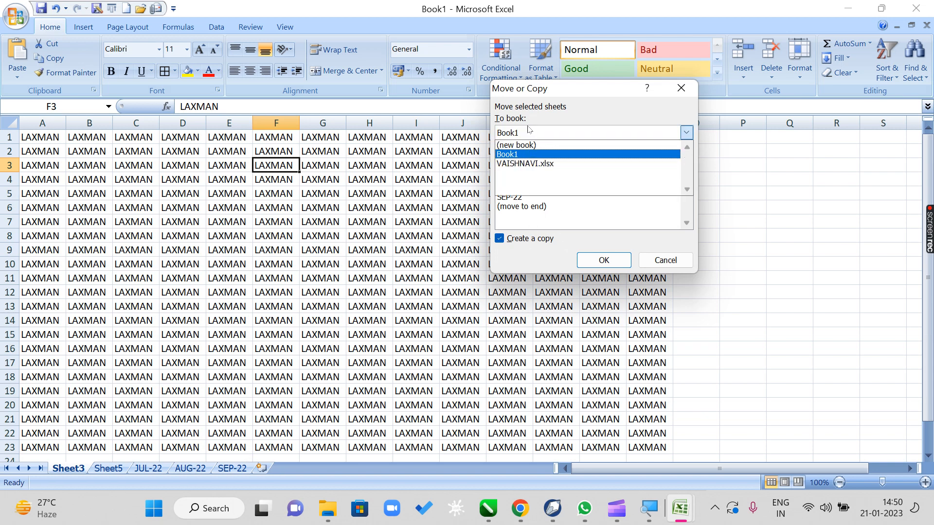
pyautogui.click(534, 165)
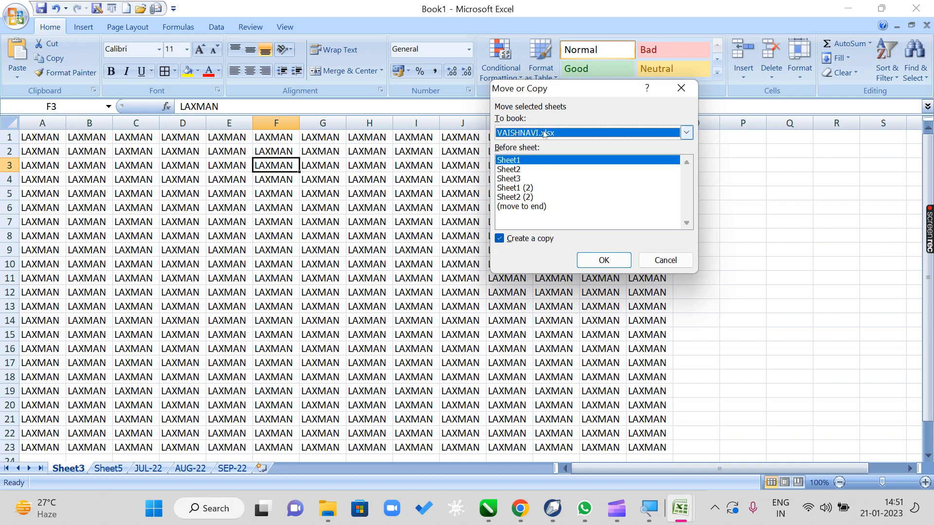
pyautogui.click(528, 207)
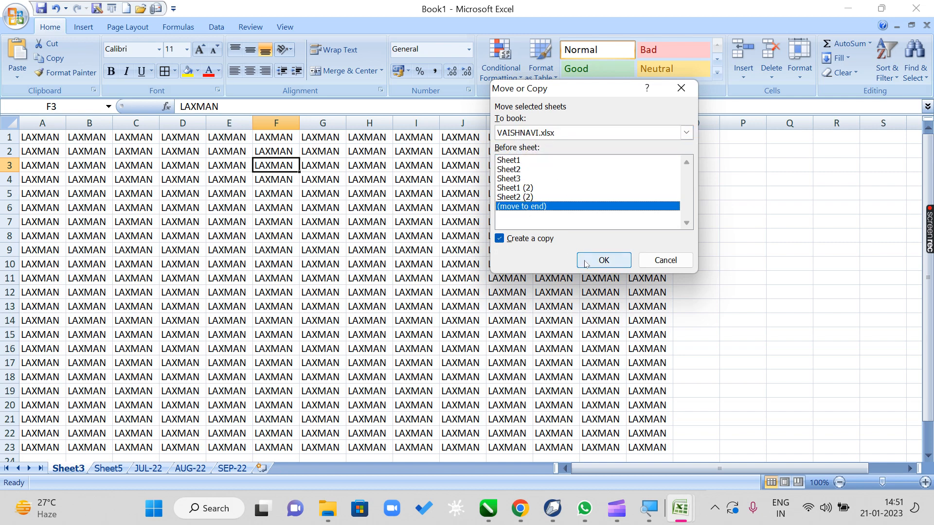
pyautogui.click(585, 262)
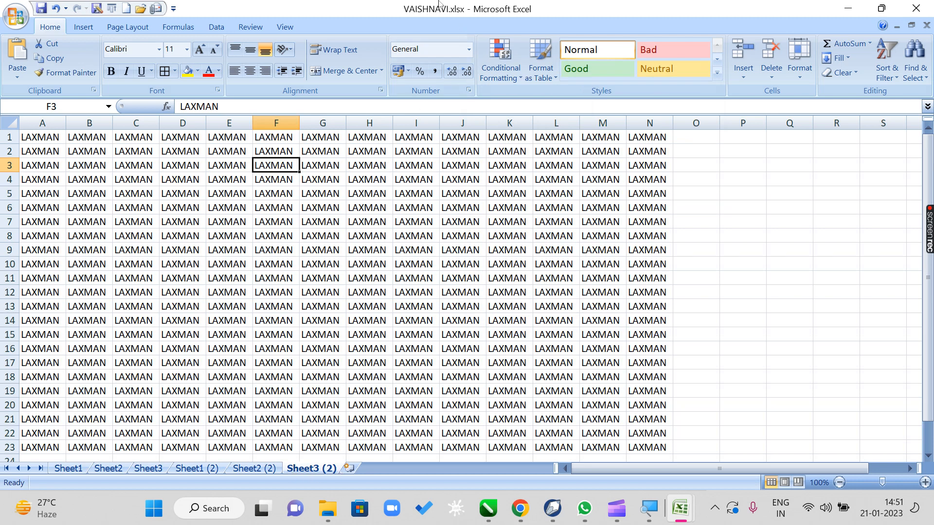
pyautogui.hotkey('ctrl', 'Tab')
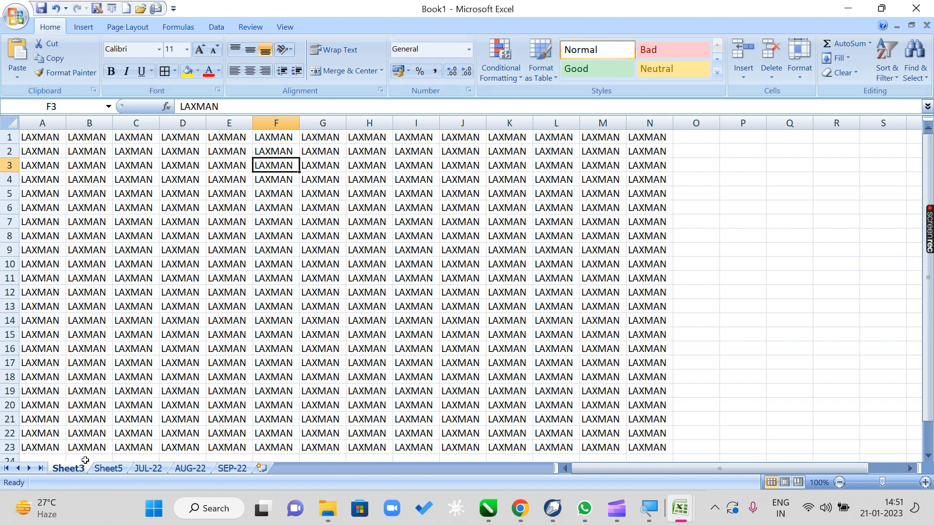
pyautogui.click(727, 197)
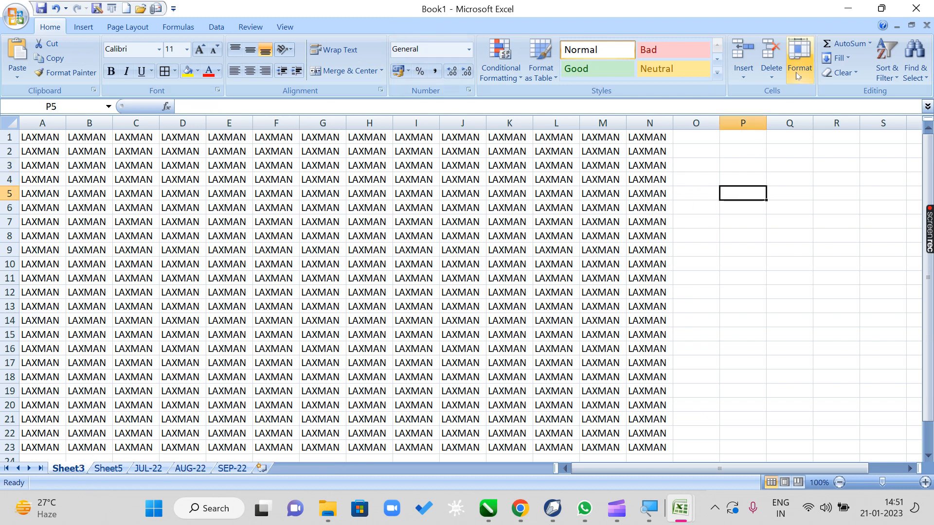
pyautogui.click(802, 66)
pyautogui.click(819, 251)
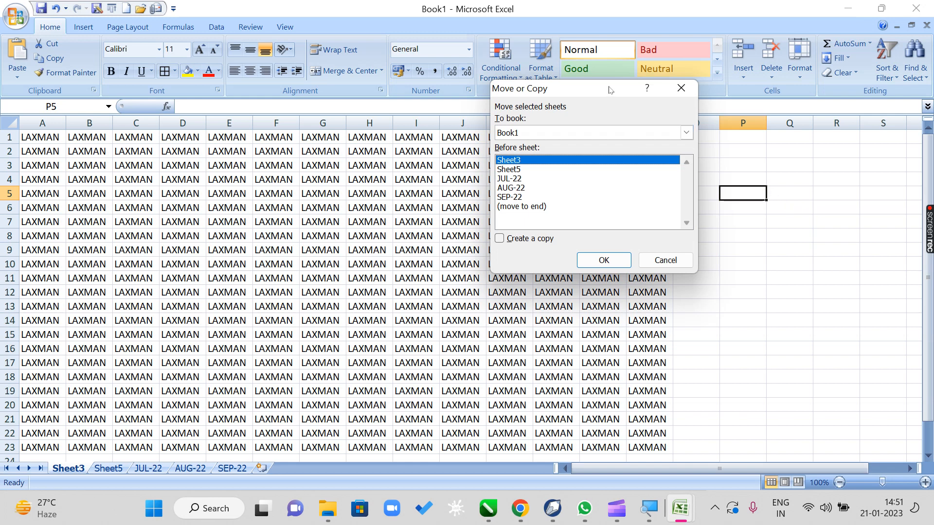
pyautogui.moveTo(609, 89); pyautogui.dragTo(447, 87)
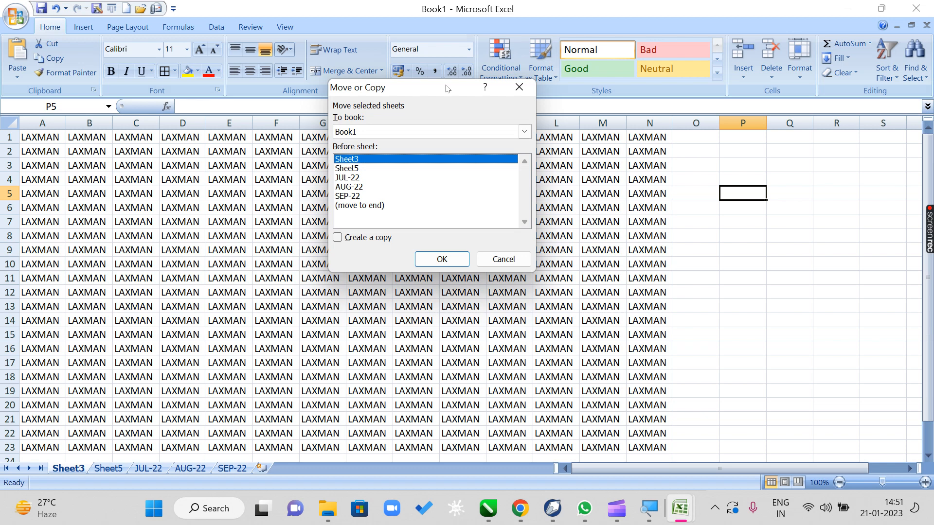
pyautogui.click(352, 240)
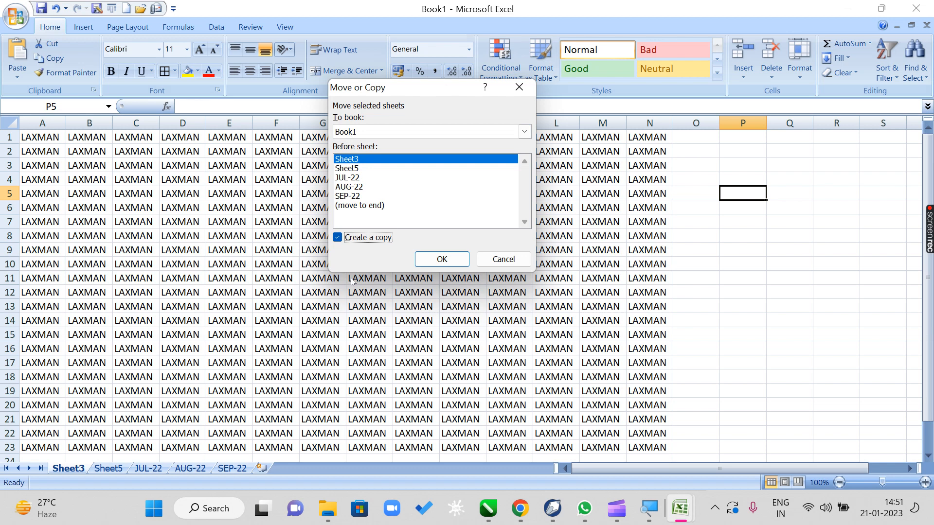
pyautogui.click(355, 242)
pyautogui.click(504, 259)
pyautogui.click(108, 469)
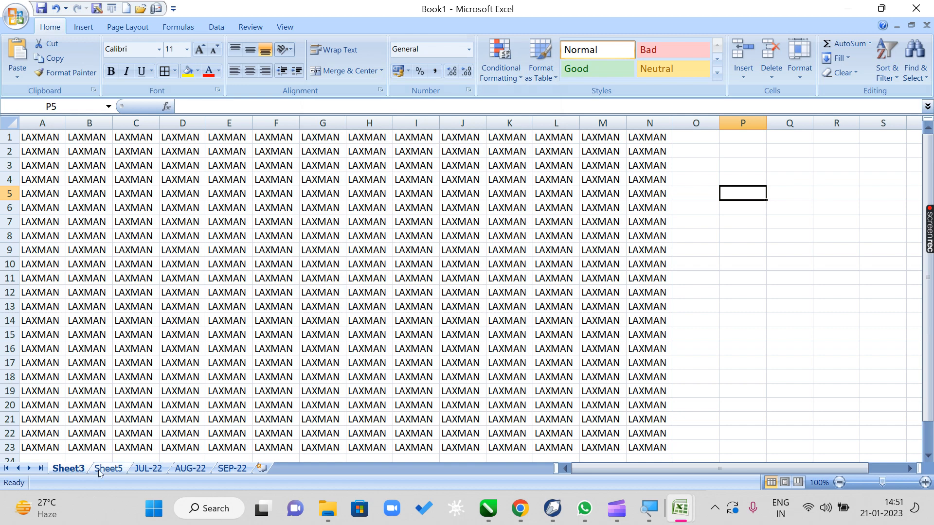
pyautogui.click(148, 468)
pyautogui.click(190, 468)
pyautogui.click(232, 469)
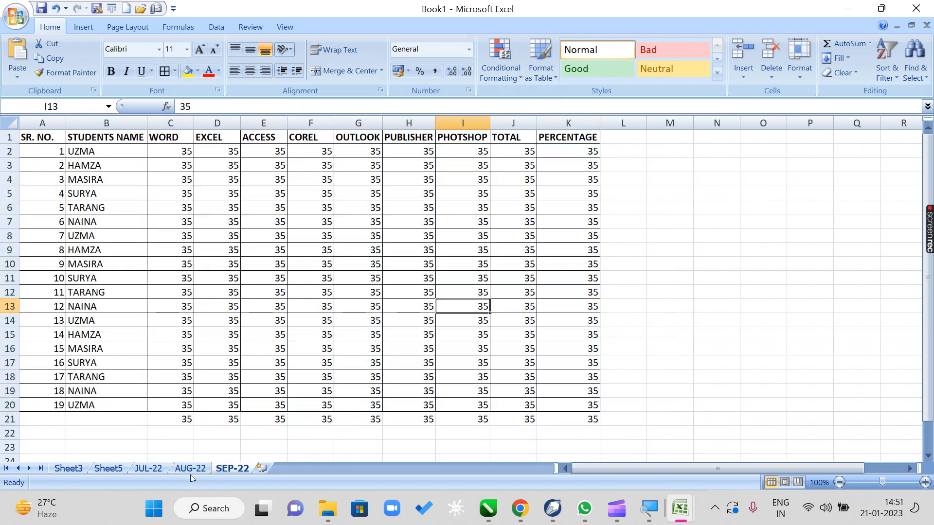
# Step: Move Sheet3 to the end of Book1 without creating a copy
pyautogui.click(68, 469)
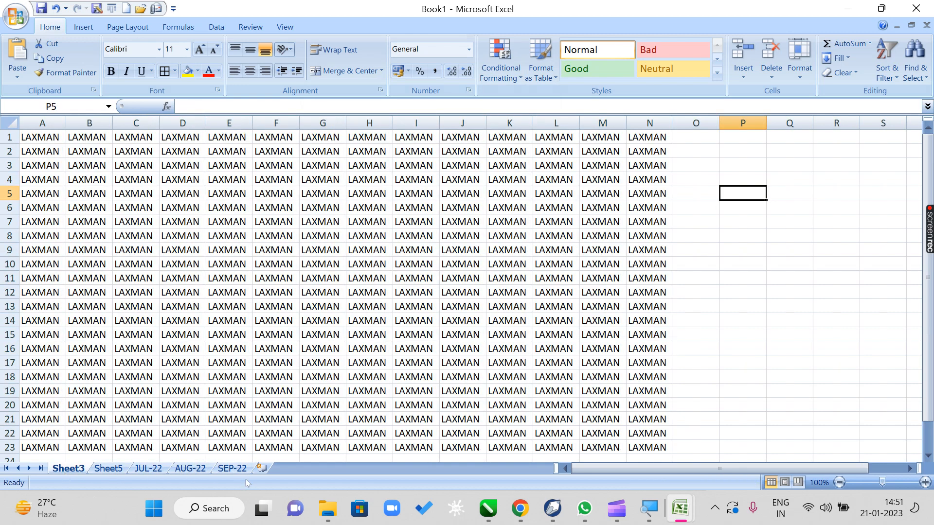
pyautogui.click(798, 77)
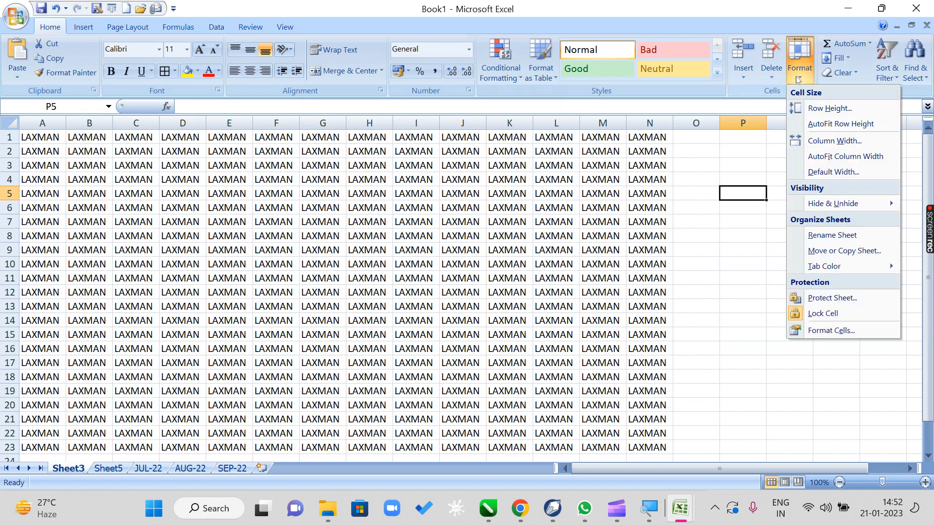
pyautogui.click(824, 251)
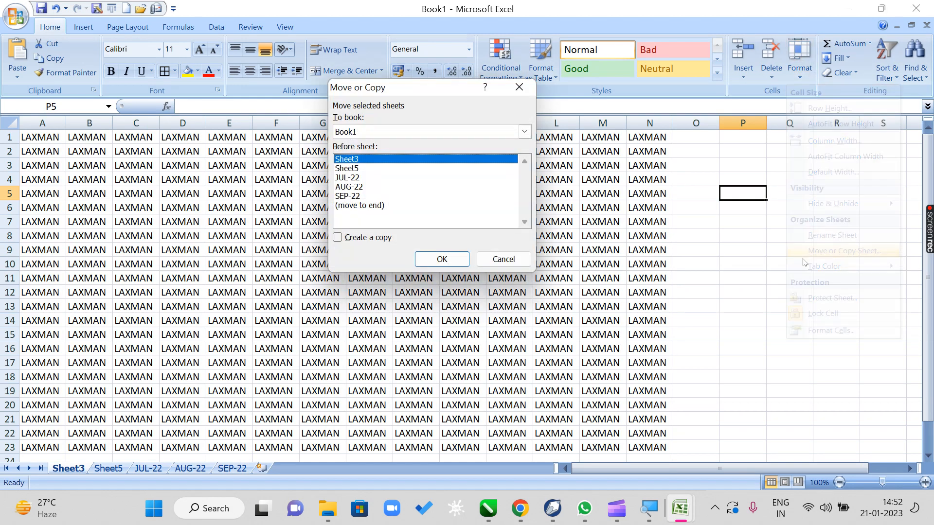
pyautogui.click(364, 206)
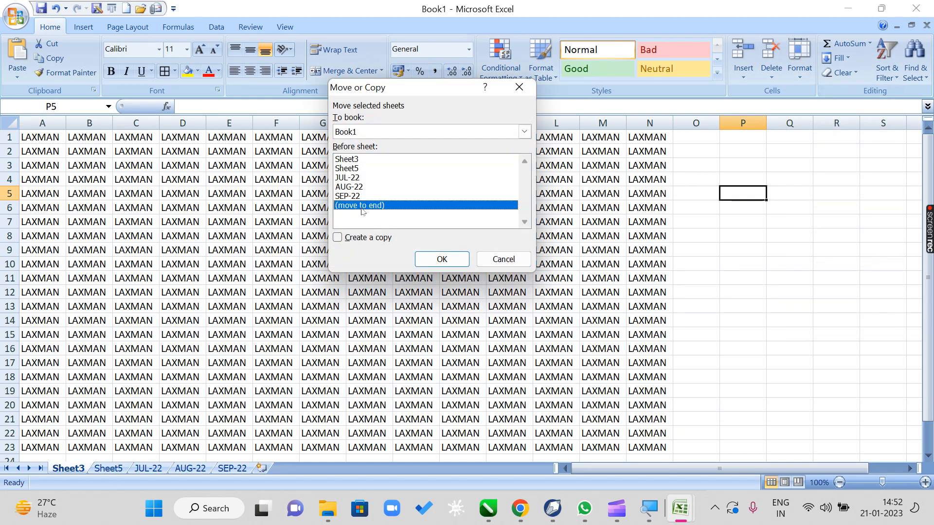
pyautogui.click(428, 264)
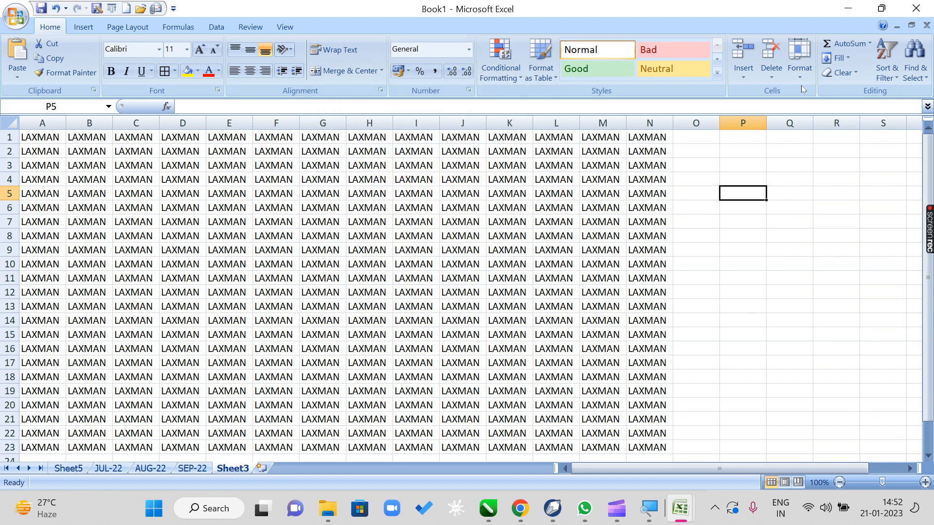
# Step: Move Sheet5 to the end of Book1, after Sheet3, without creating a copy
pyautogui.click(800, 73)
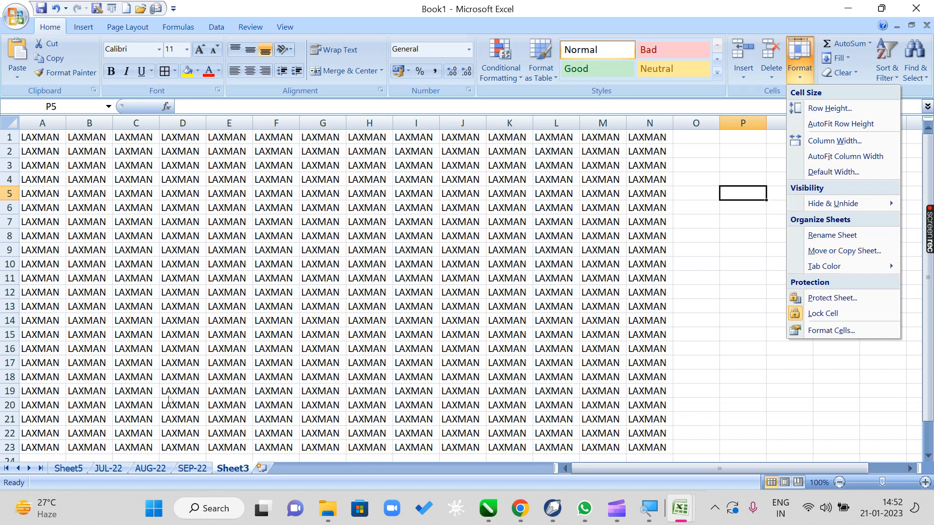
pyautogui.click(64, 470)
pyautogui.click(64, 470)
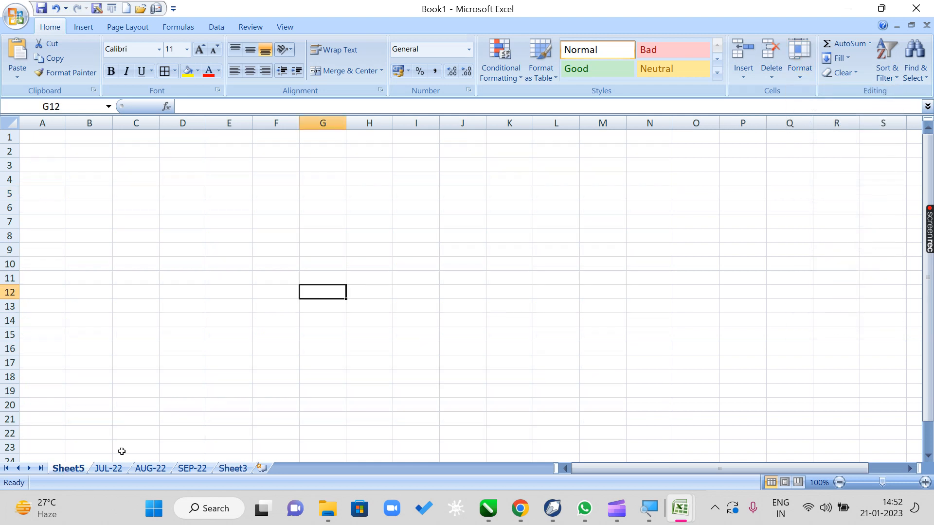
pyautogui.click(800, 63)
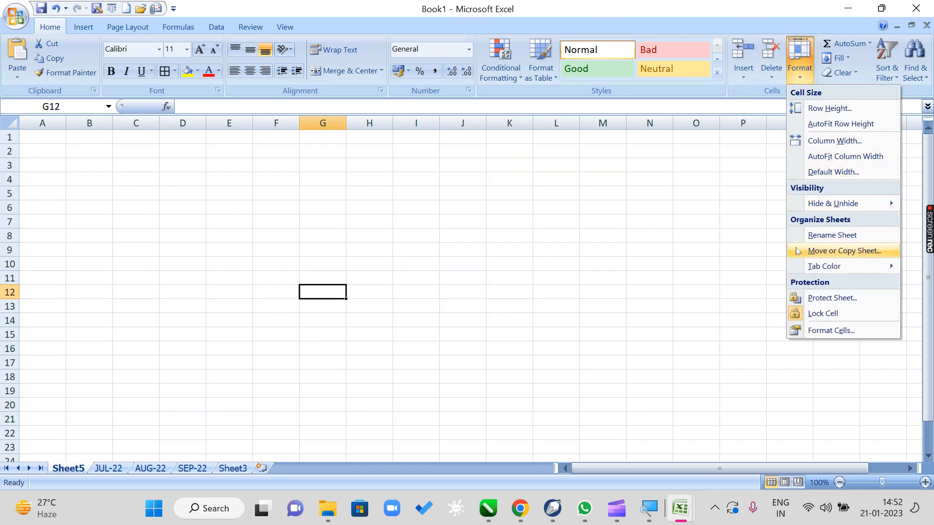
pyautogui.click(822, 248)
pyautogui.click(354, 206)
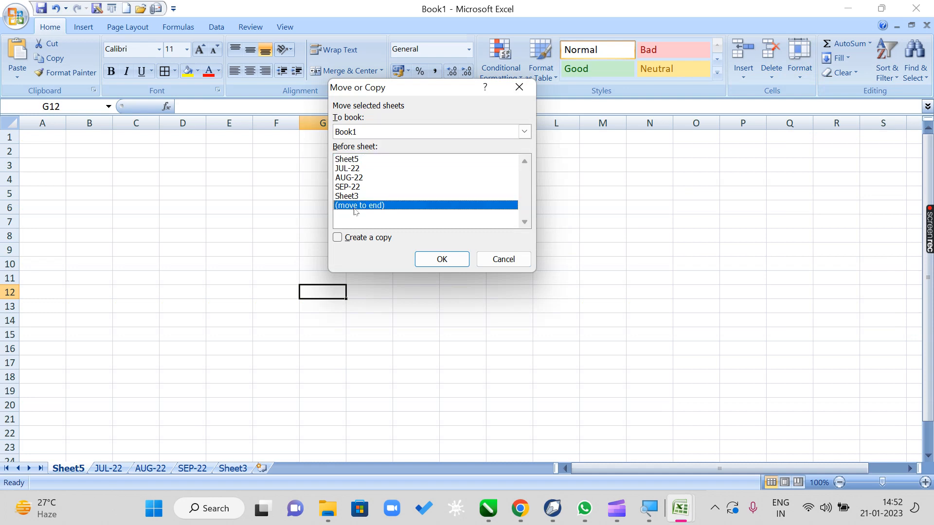
pyautogui.click(442, 259)
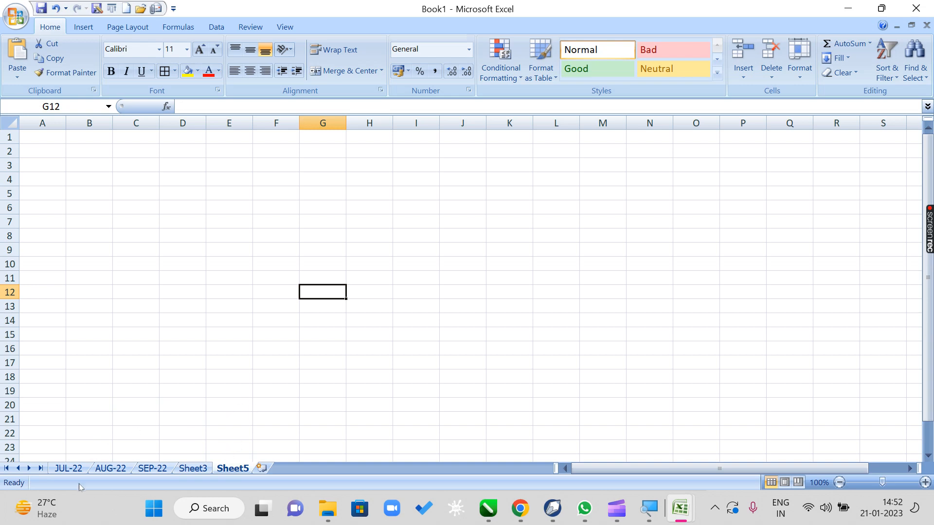
# Step: Create a copy of the JUL-22 sheet within Book1, placed before the original JUL-22 sheet
pyautogui.click(68, 469)
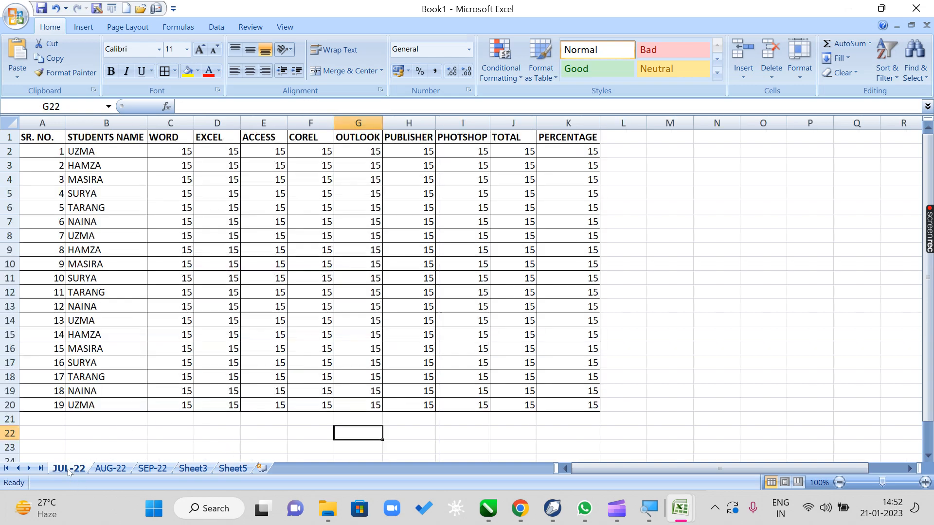
pyautogui.click(805, 76)
pyautogui.click(833, 252)
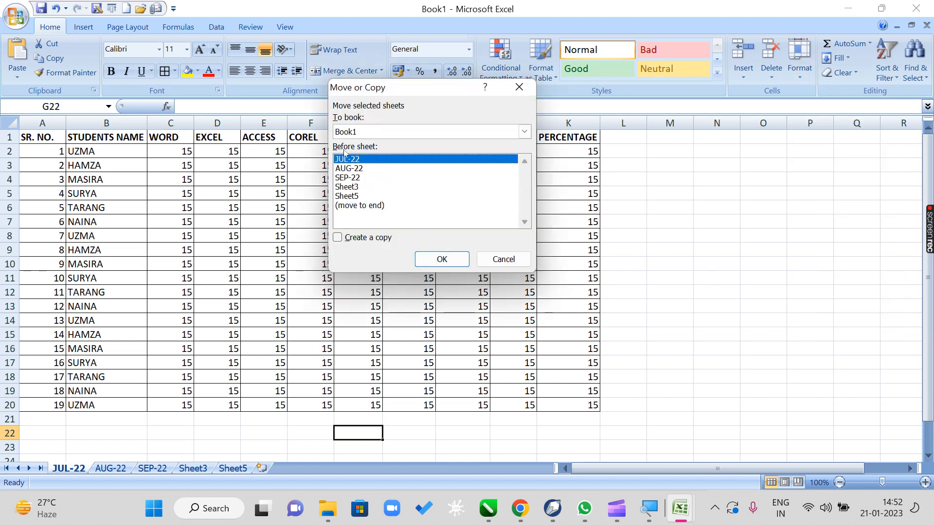
pyautogui.click(343, 207)
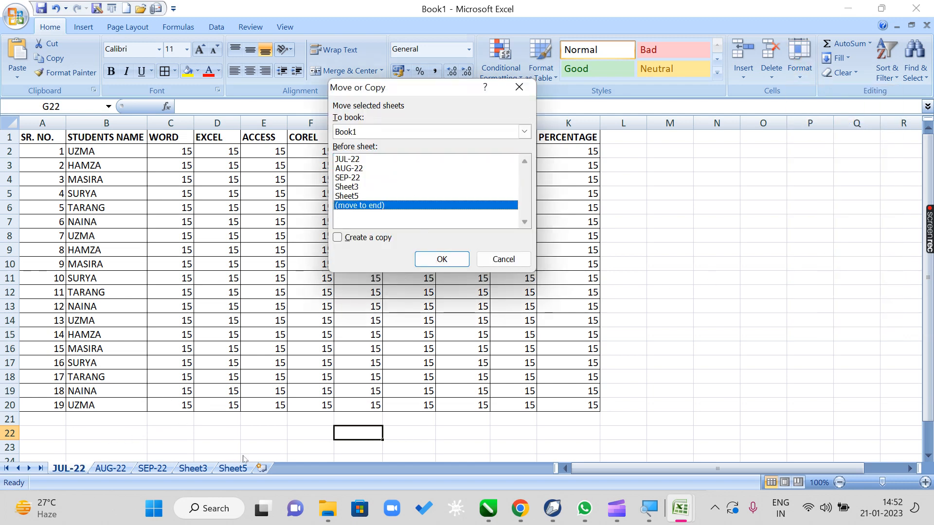
pyautogui.click(380, 130)
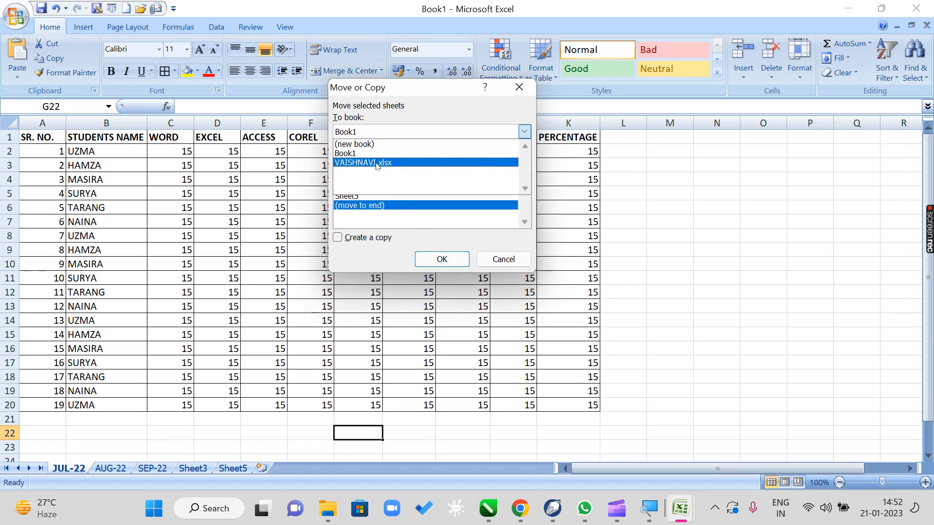
pyautogui.click(378, 164)
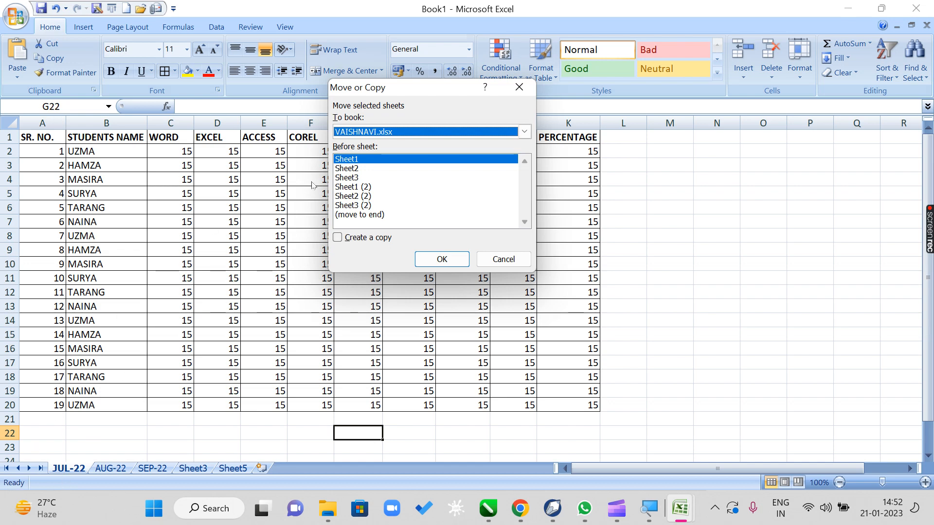
pyautogui.click(348, 239)
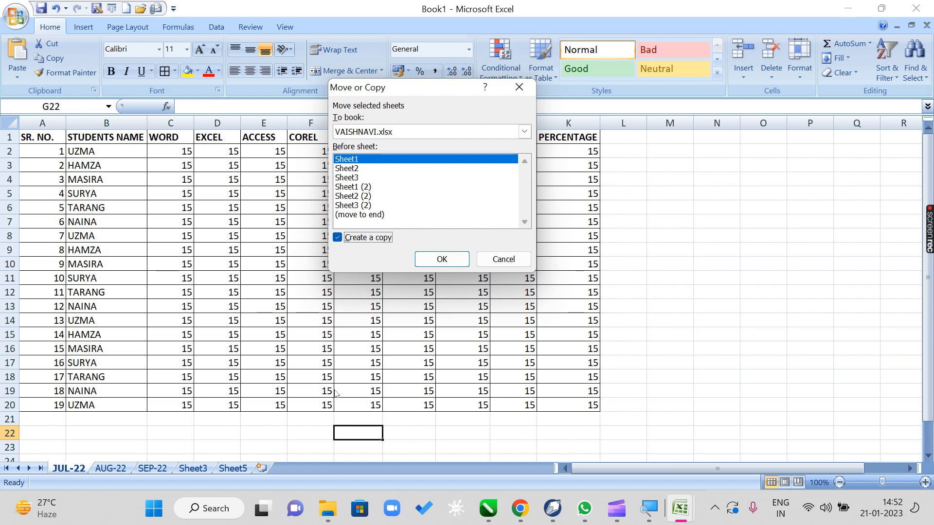
pyautogui.click(350, 239)
pyautogui.click(351, 239)
pyautogui.click(350, 239)
pyautogui.click(351, 239)
pyautogui.click(351, 238)
pyautogui.click(351, 239)
pyautogui.moveTo(98, 482)
pyautogui.click(419, 134)
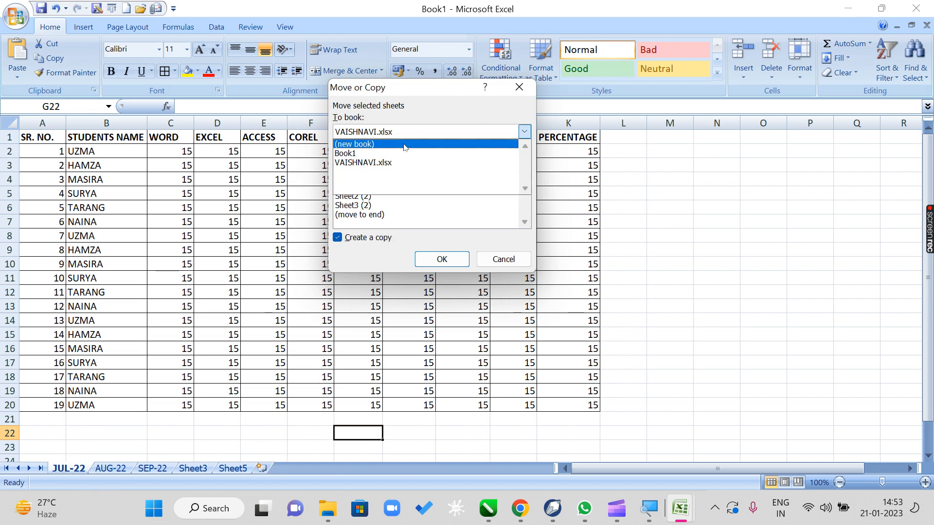
pyautogui.click(376, 148)
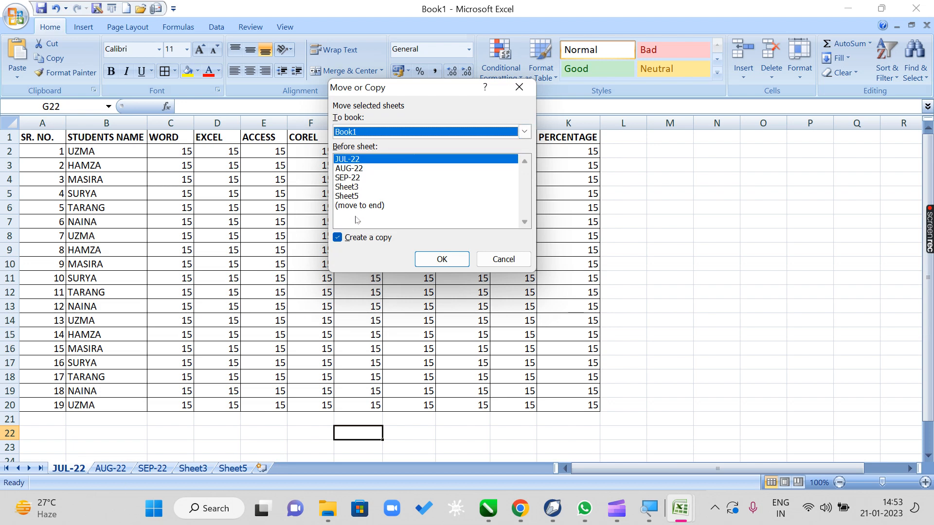
pyautogui.click(441, 259)
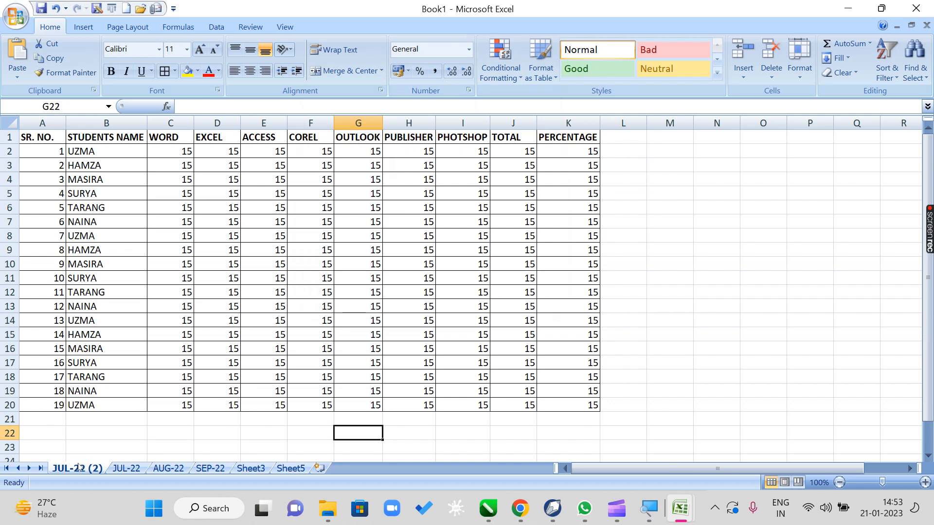
# Step: Move the AUG-22 sheet before Sheet1 in VAISHNAVI.xlsx without creating a copy, and return to Book1
pyautogui.click(170, 469)
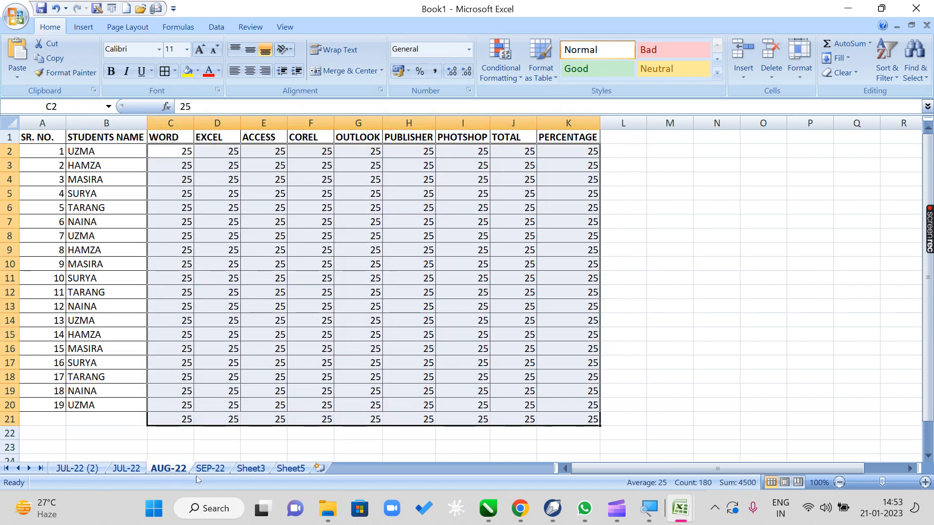
pyautogui.click(408, 321)
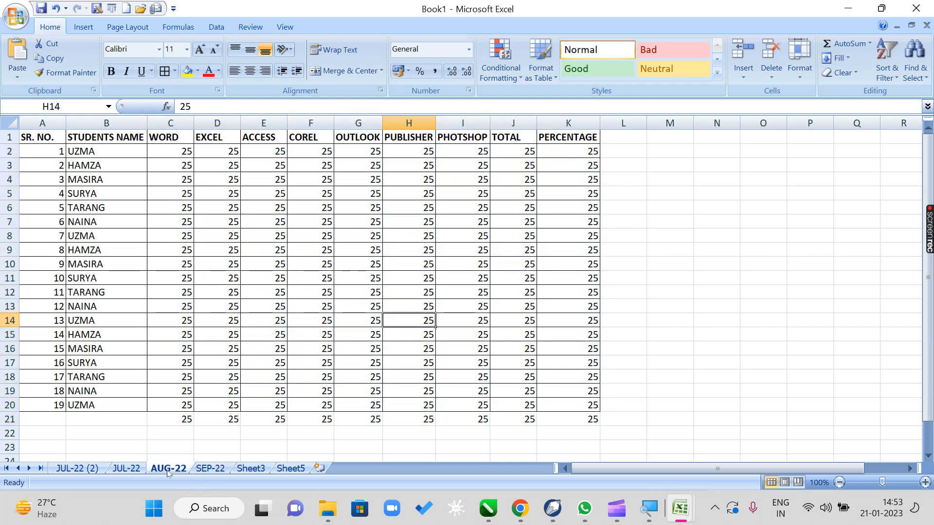
pyautogui.click(800, 68)
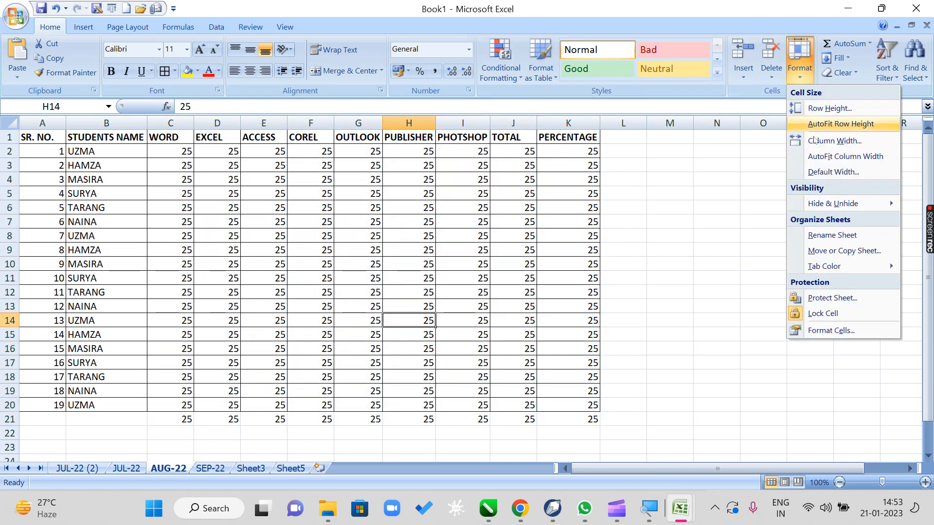
pyautogui.click(828, 251)
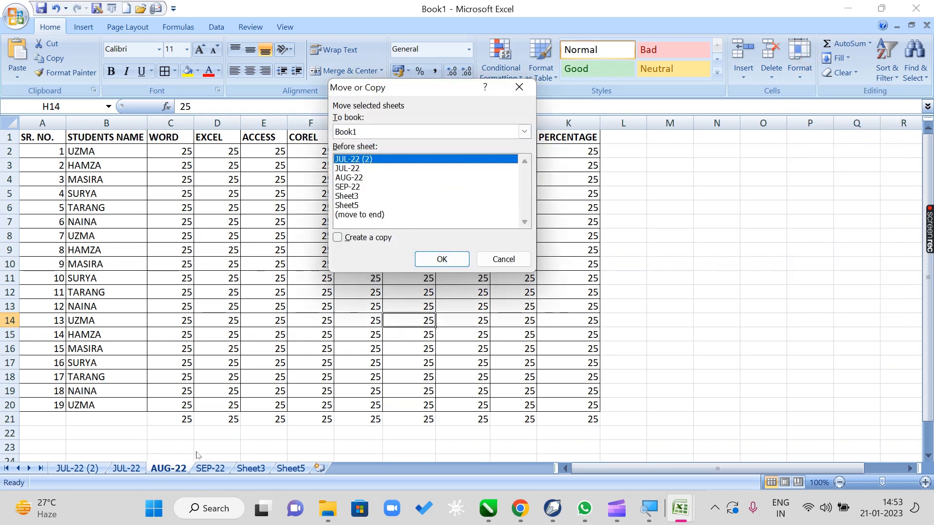
pyautogui.click(440, 135)
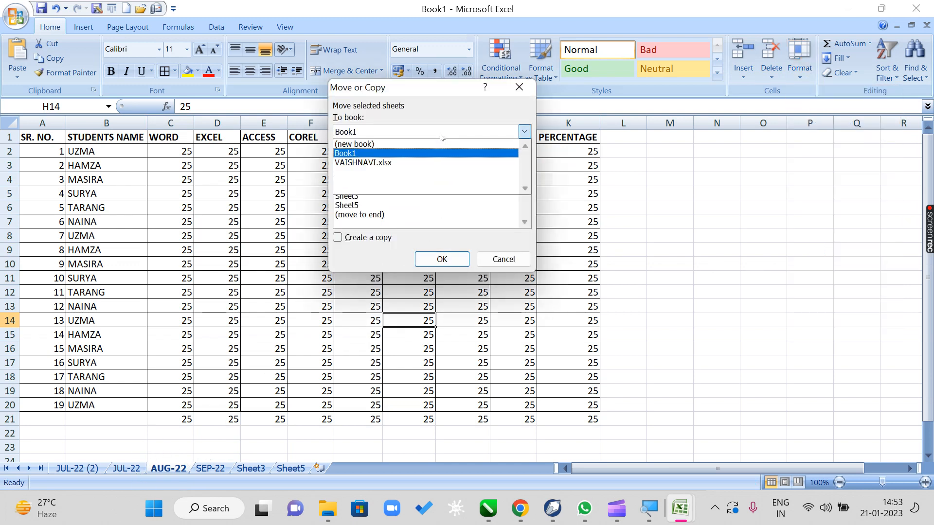
pyautogui.click(417, 163)
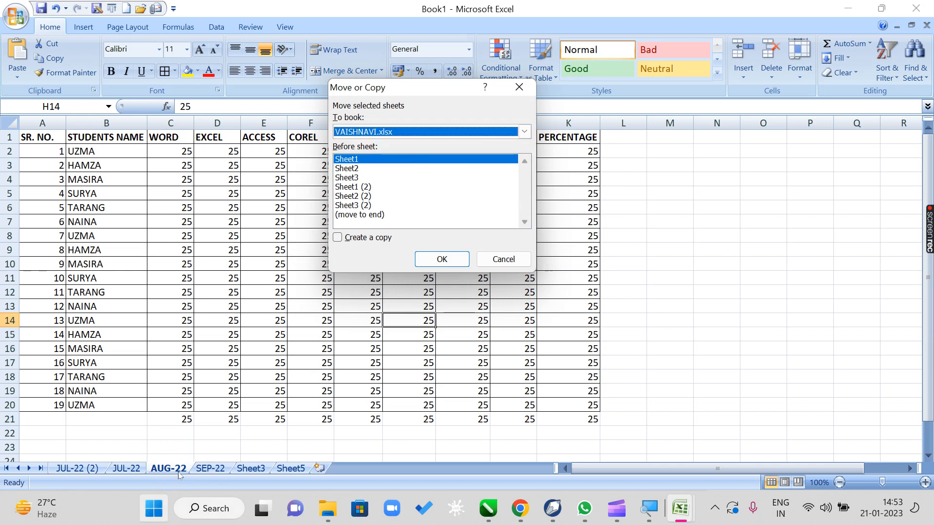
pyautogui.click(442, 259)
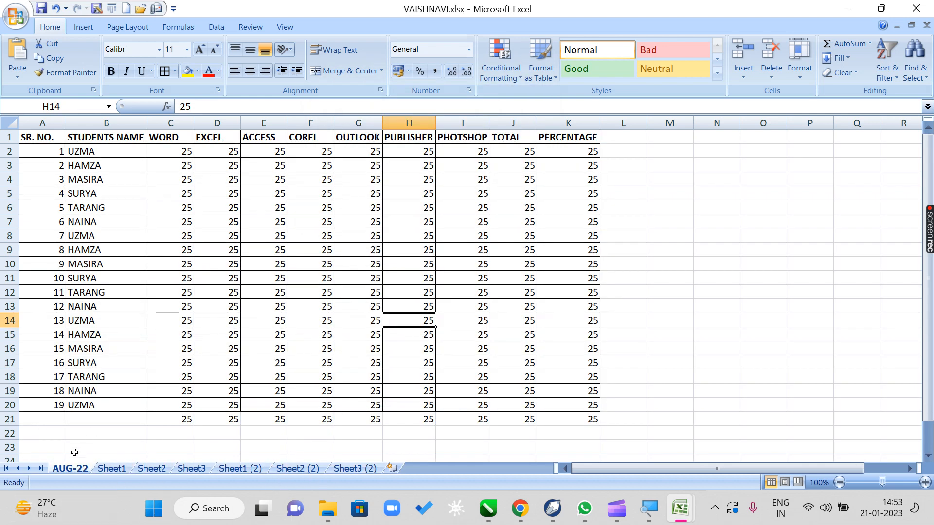
pyautogui.hotkey('ctrl', 'Tab')
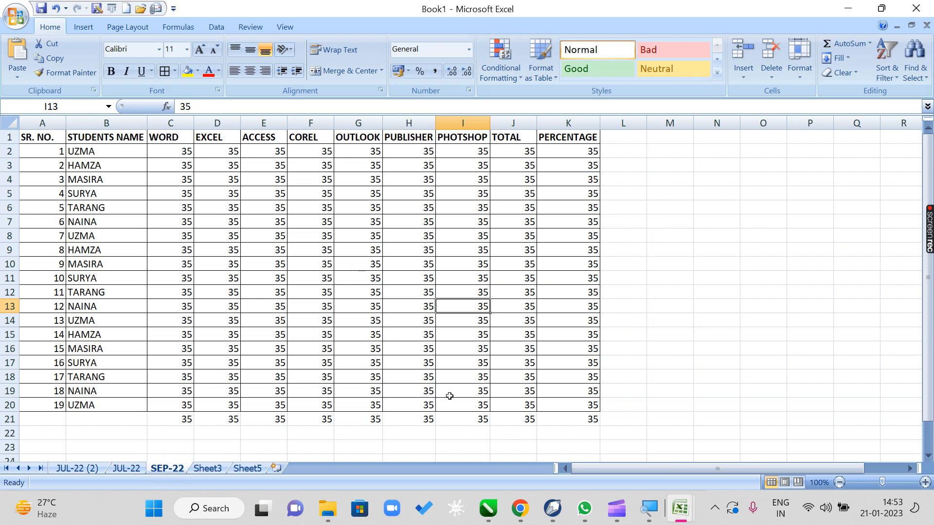
# Step: Place a copy of the SEP-22 sheet before AUG-22 in VAISHNAVI.xlsx, and return to Book1
pyautogui.click(799, 61)
pyautogui.click(827, 250)
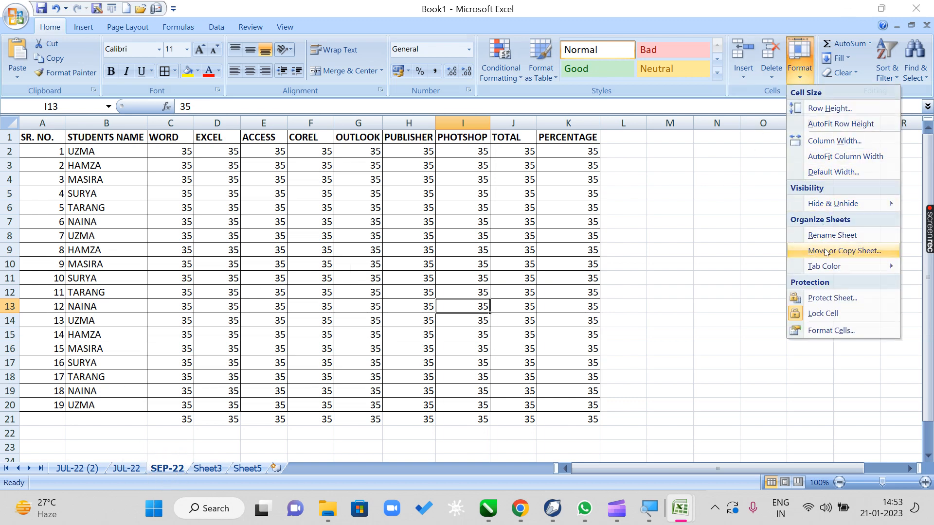
pyautogui.click(354, 238)
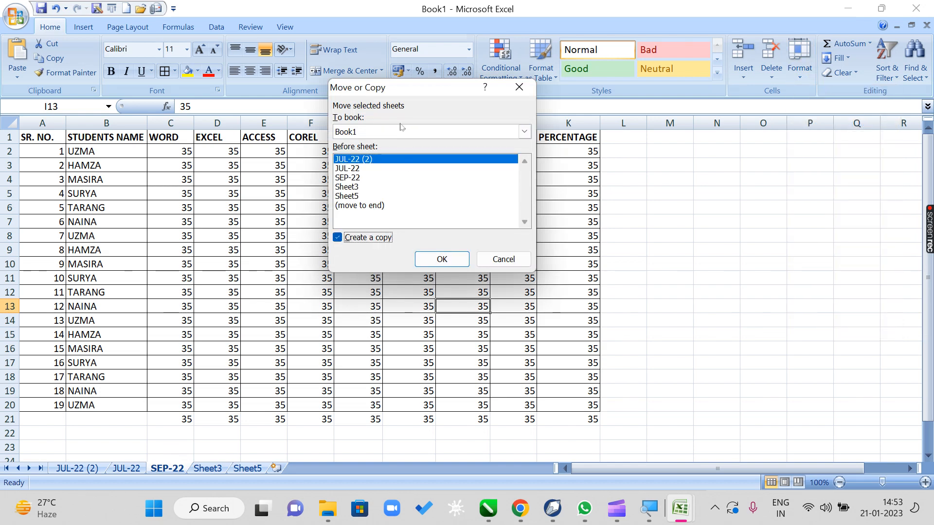
pyautogui.click(398, 132)
pyautogui.click(393, 161)
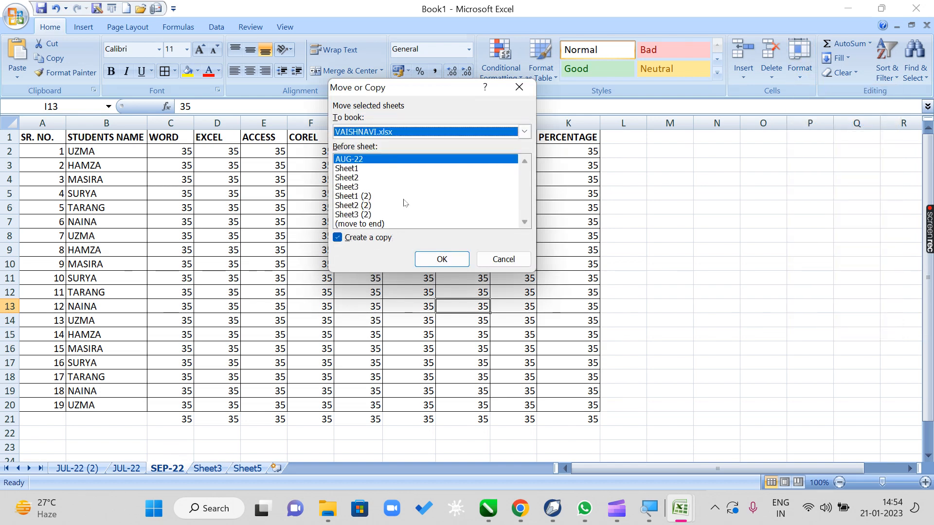
pyautogui.click(442, 259)
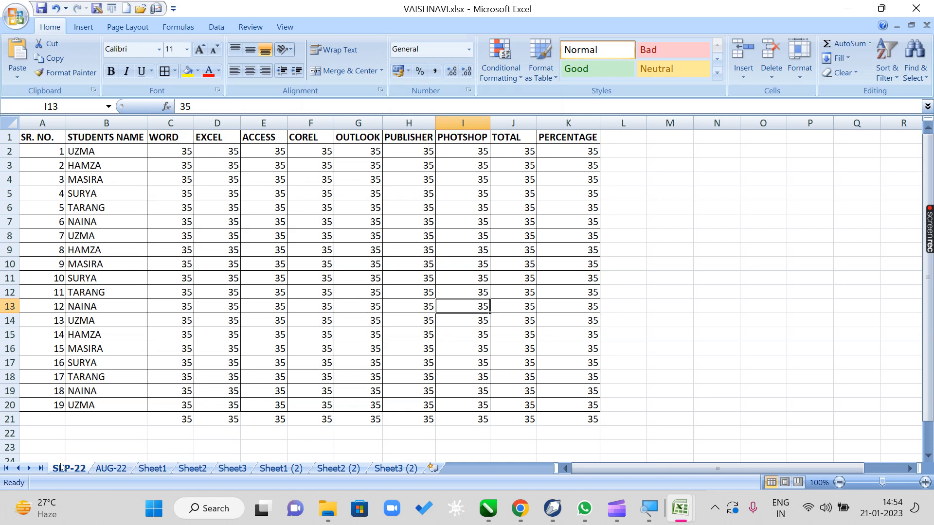
pyautogui.hotkey('ctrl', 'Tab')
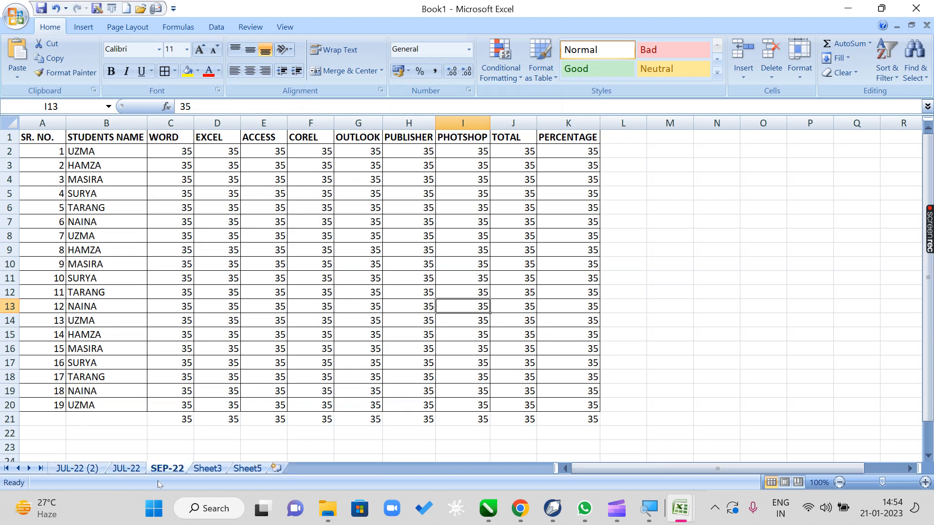